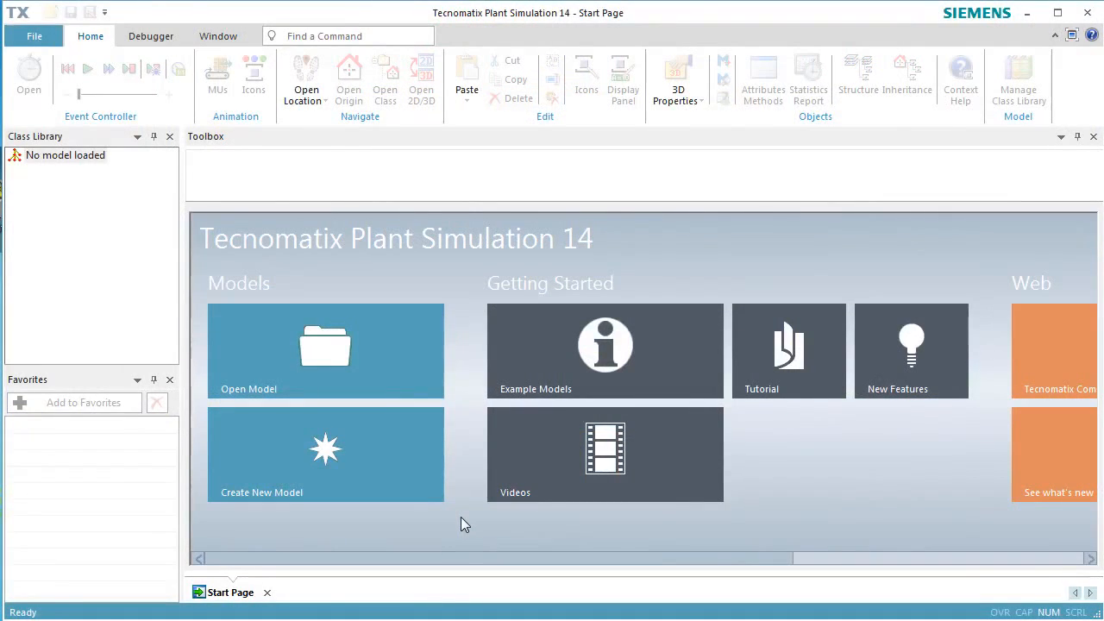
Create a new 3D model
left_click(332, 452)
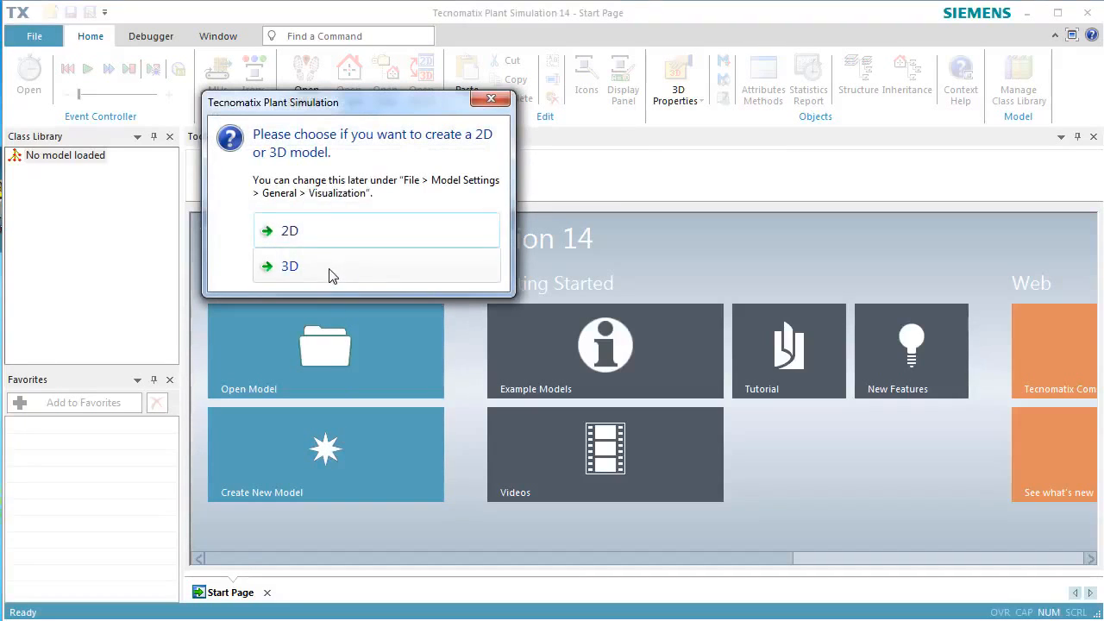
left_click(329, 268)
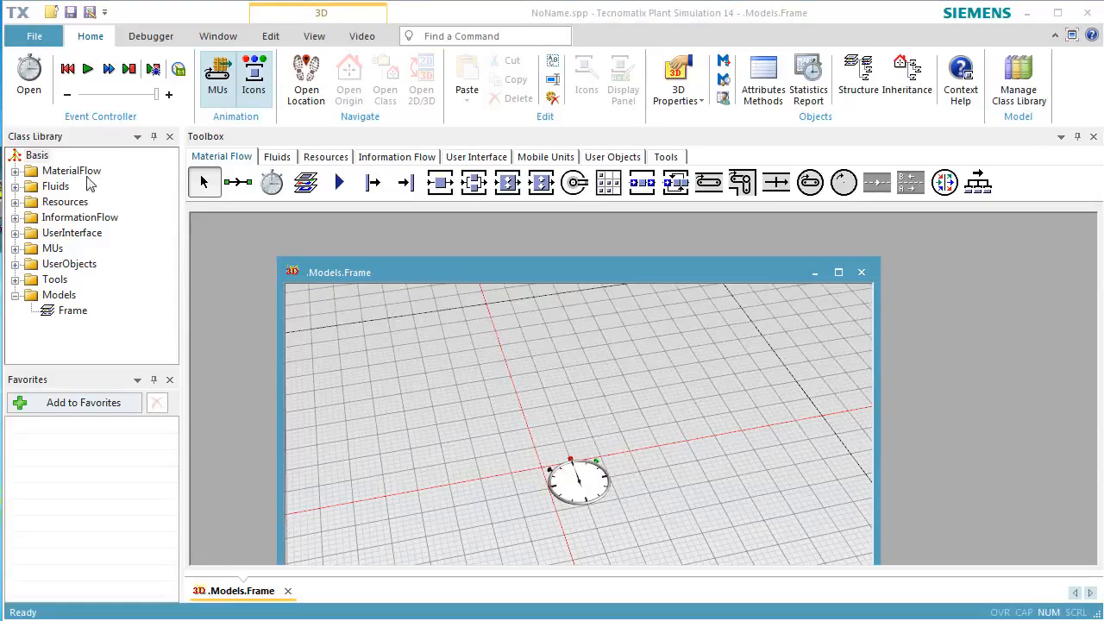
Duplicate the SingleProc class in the MaterialFlow folder and rename the copy MyStation
left_click(15, 171)
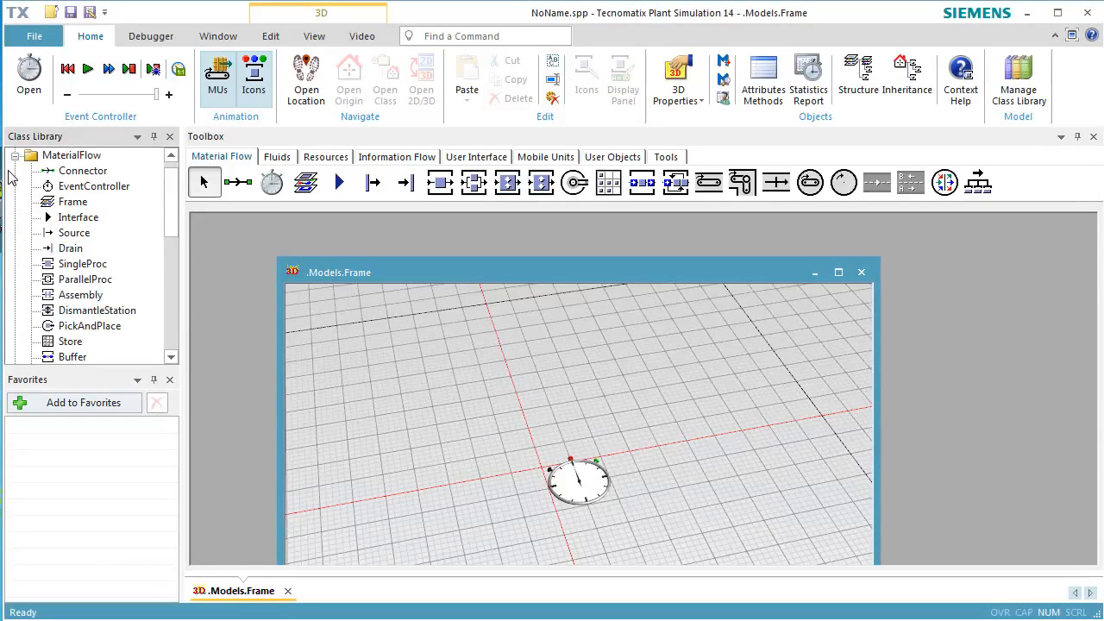
left_click(67, 270)
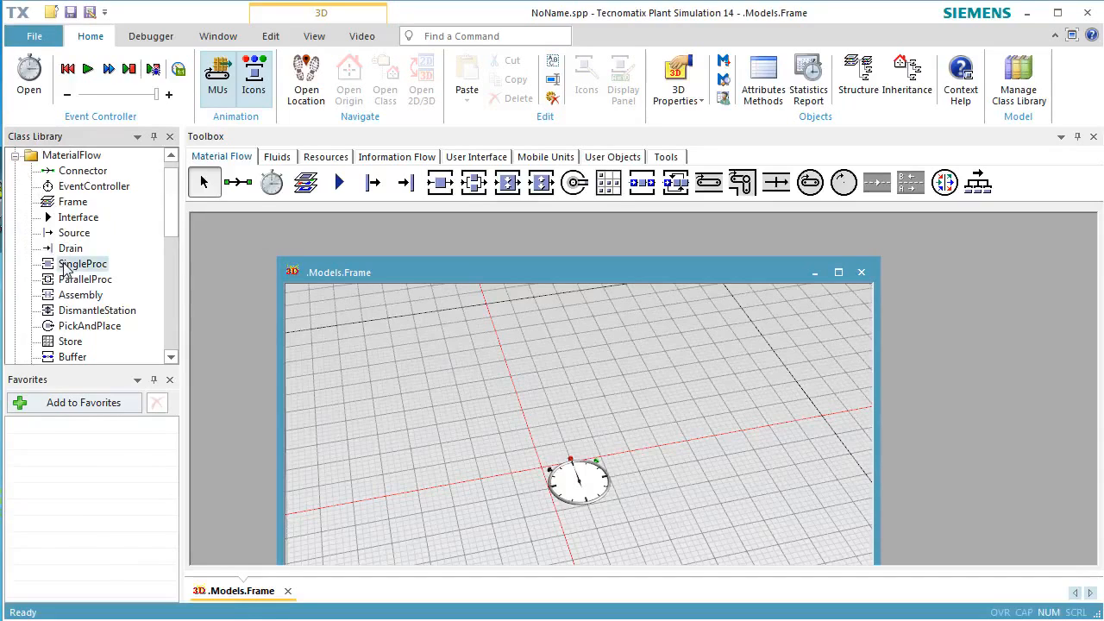
right_click(67, 271)
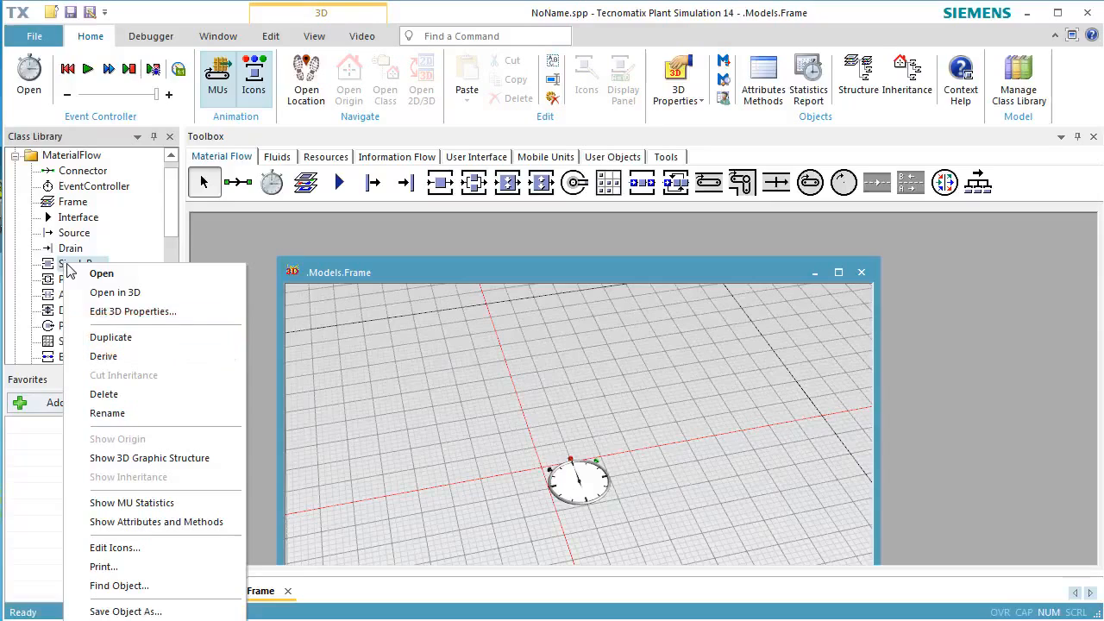
left_click(98, 336)
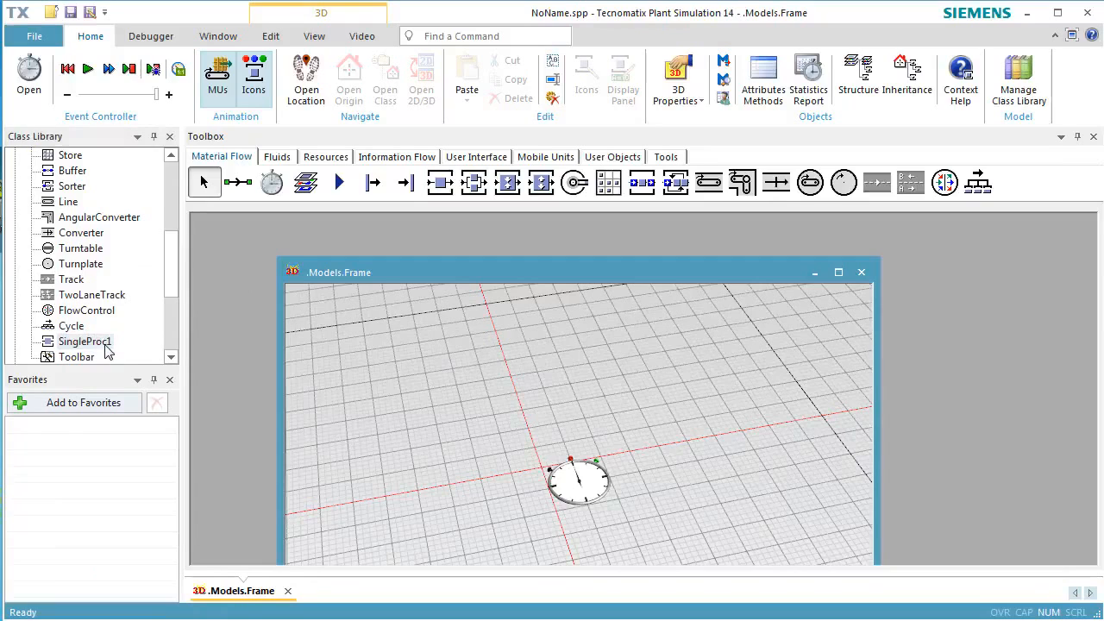
right_click(106, 345)
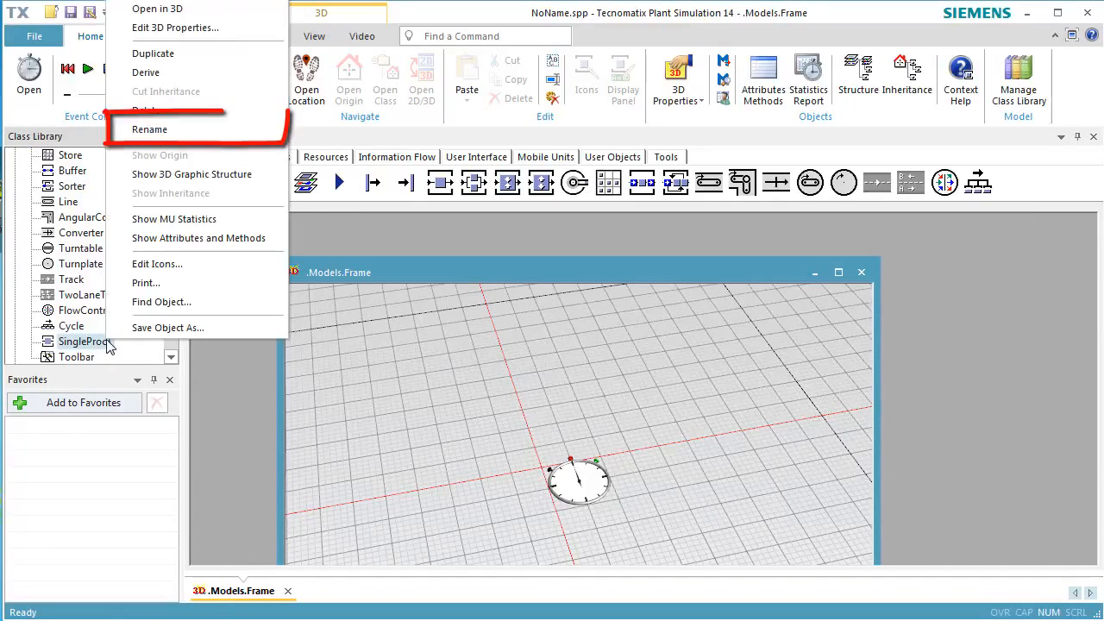
left_click(160, 132)
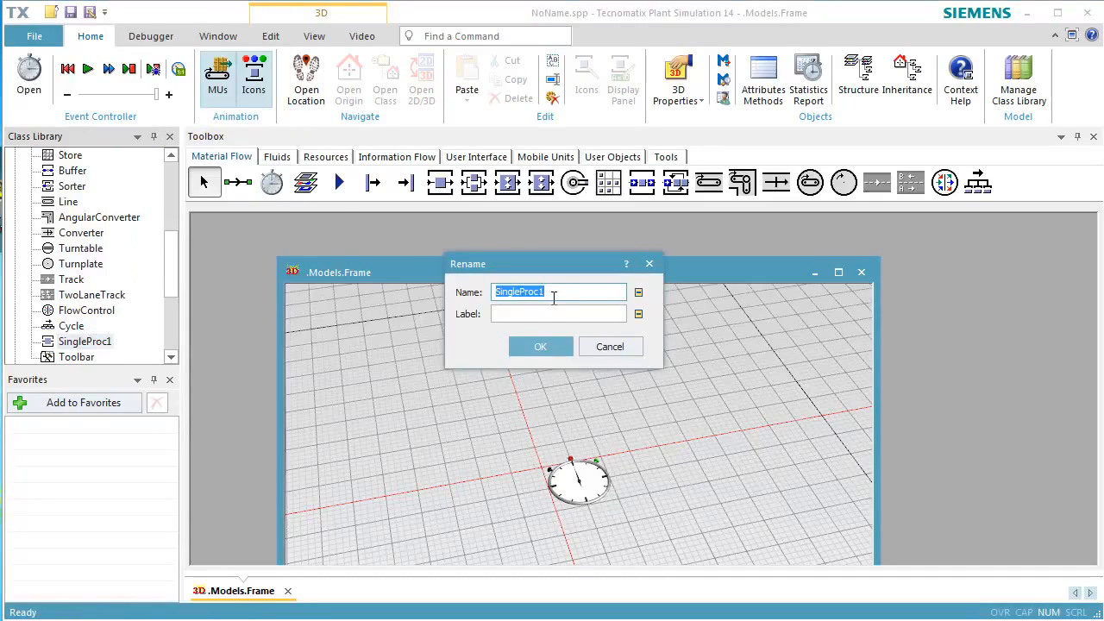
type("MyStat")
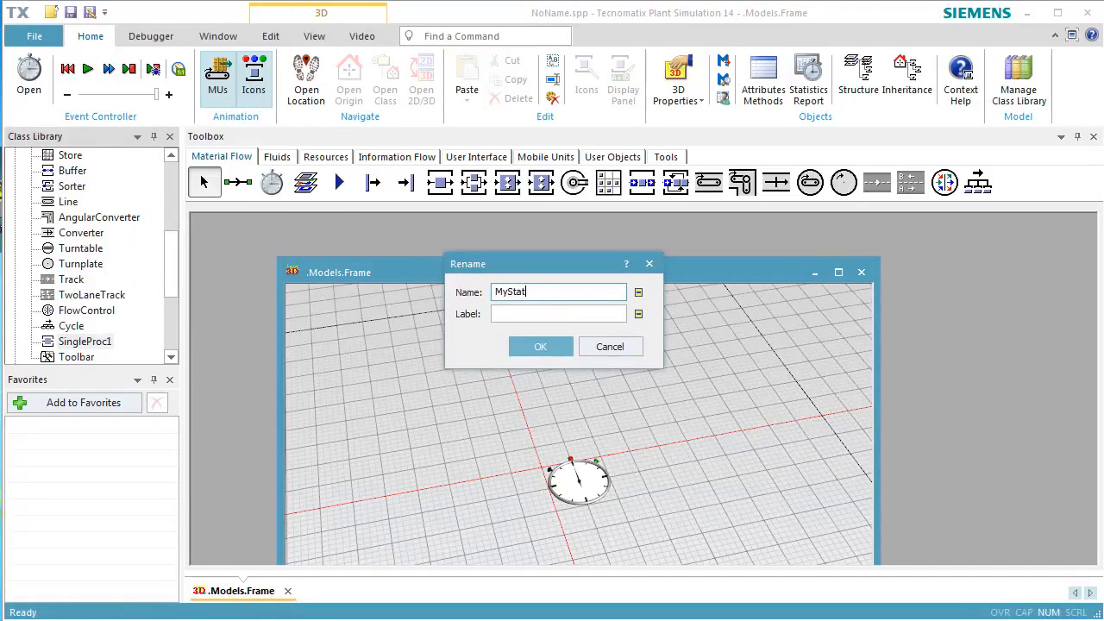
type("ion")
key("Return")
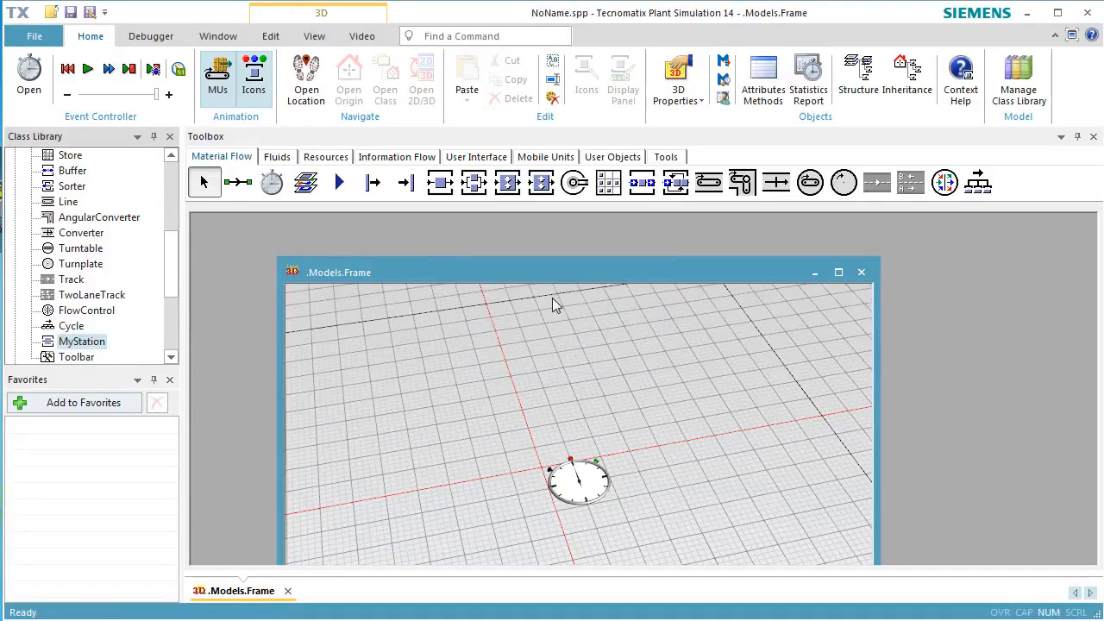
Move MyStation directly below SingleProc in the class library and add it to the Material Flow toolbox
left_click(86, 347)
left_click_drag(86, 348, 86, 294)
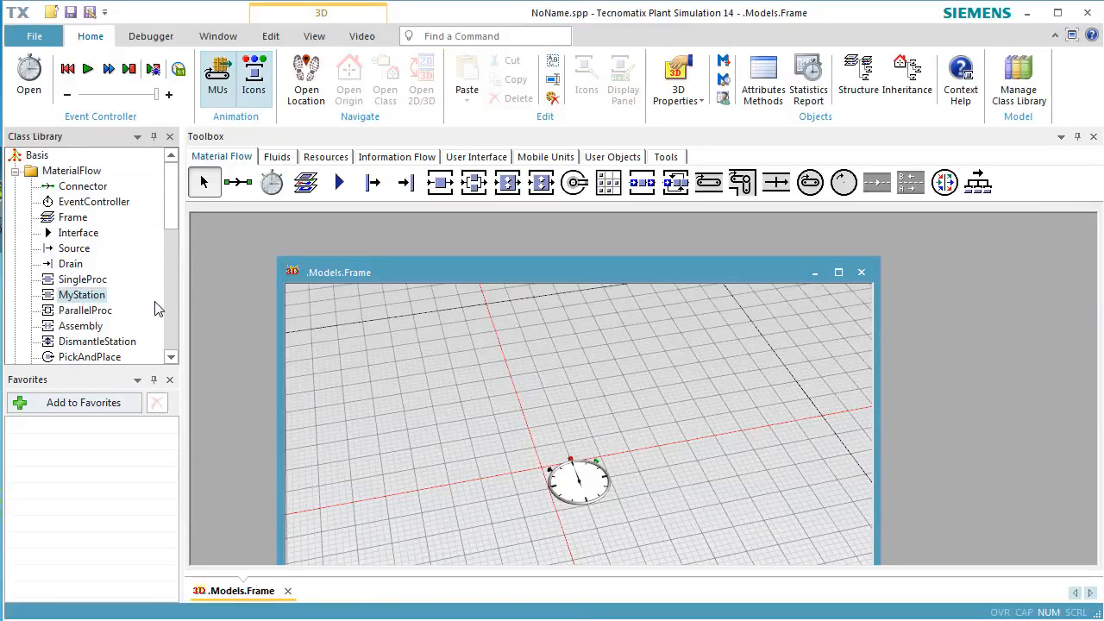
left_click(154, 302)
left_click_drag(90, 300, 464, 192)
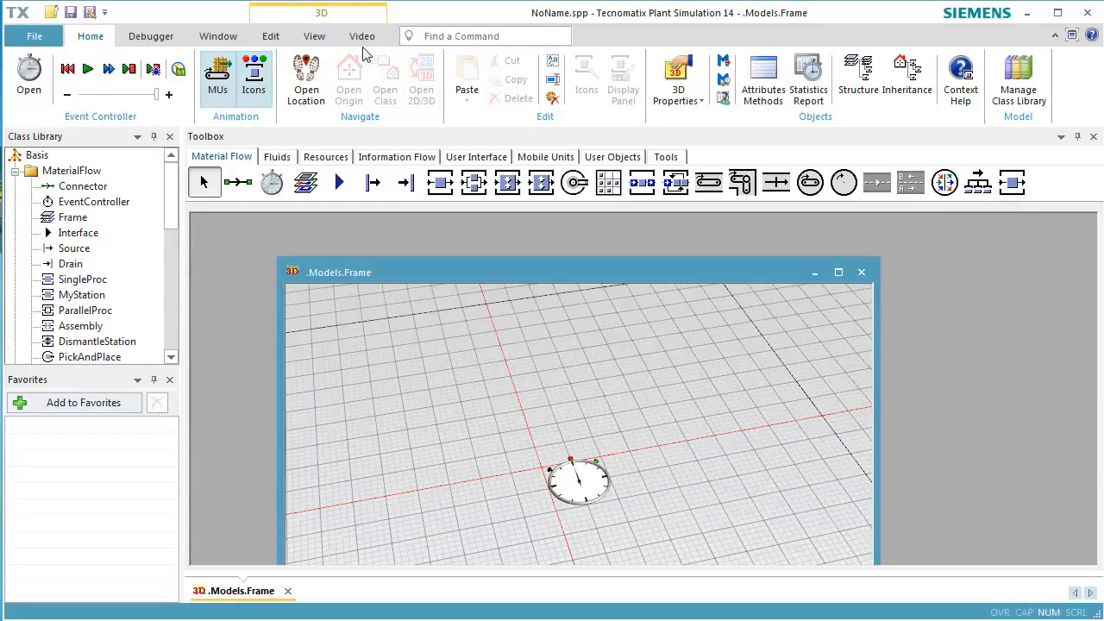
Switch the model frame to the planning view and maximize its window
left_click(316, 38)
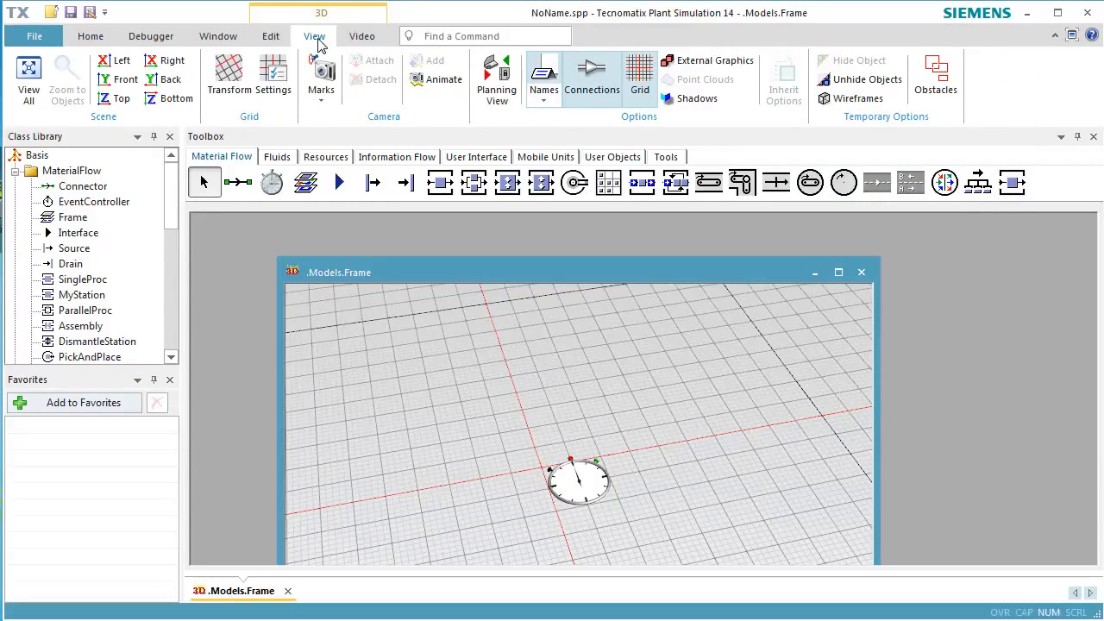
left_click(498, 86)
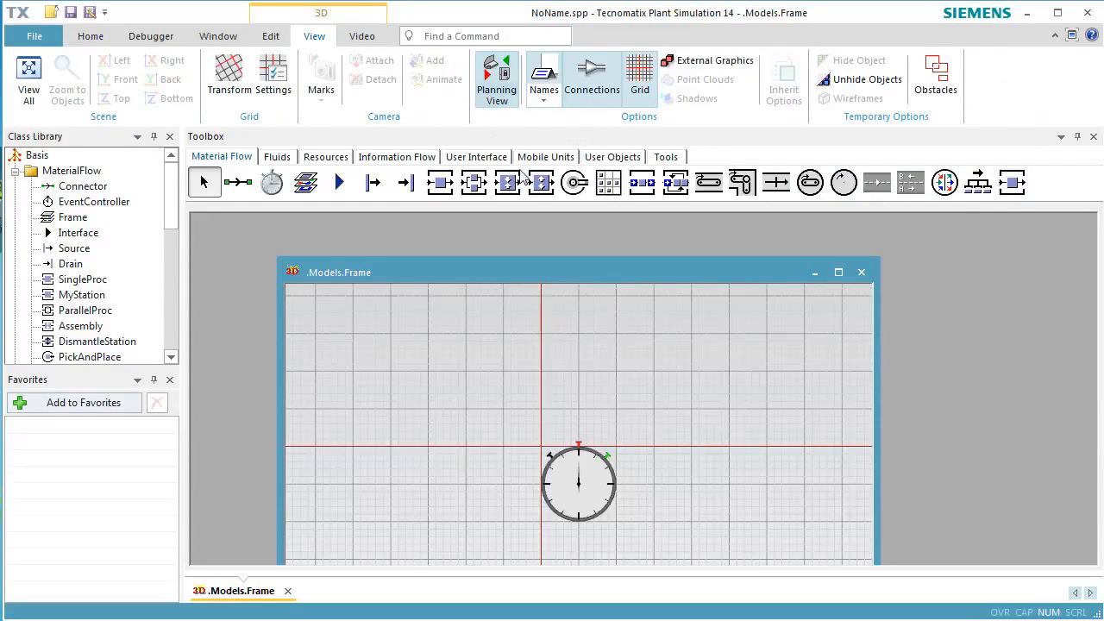
left_click(838, 275)
right_click_drag(727, 420, 373, 306)
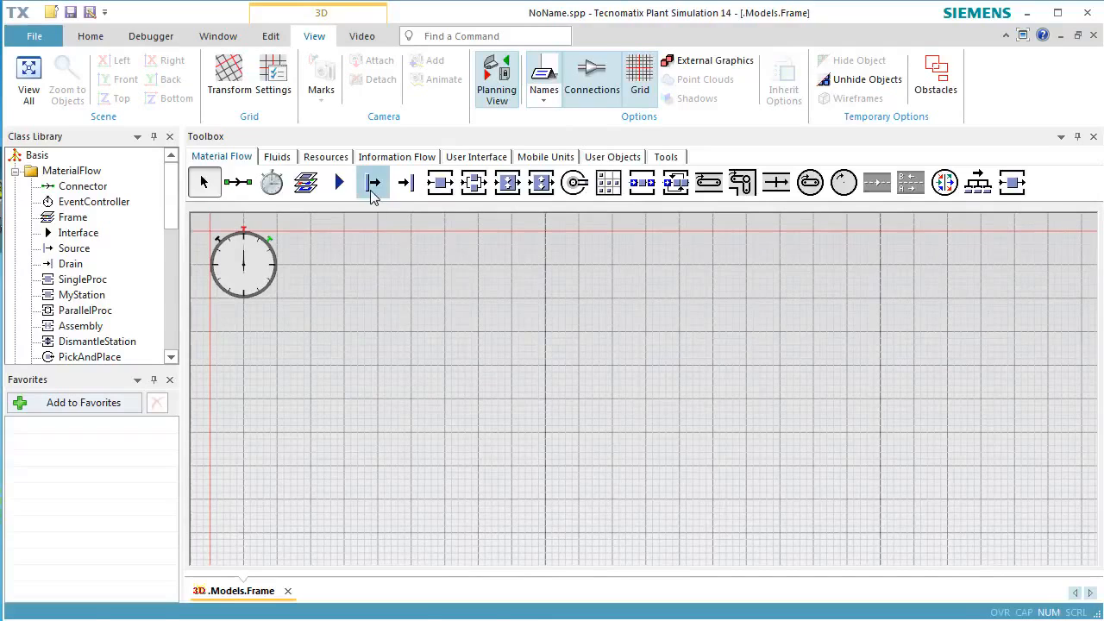
Place a Source, two MyStation objects and a Drain in a horizontal row below the event controller
left_click(372, 182)
left_click(285, 419)
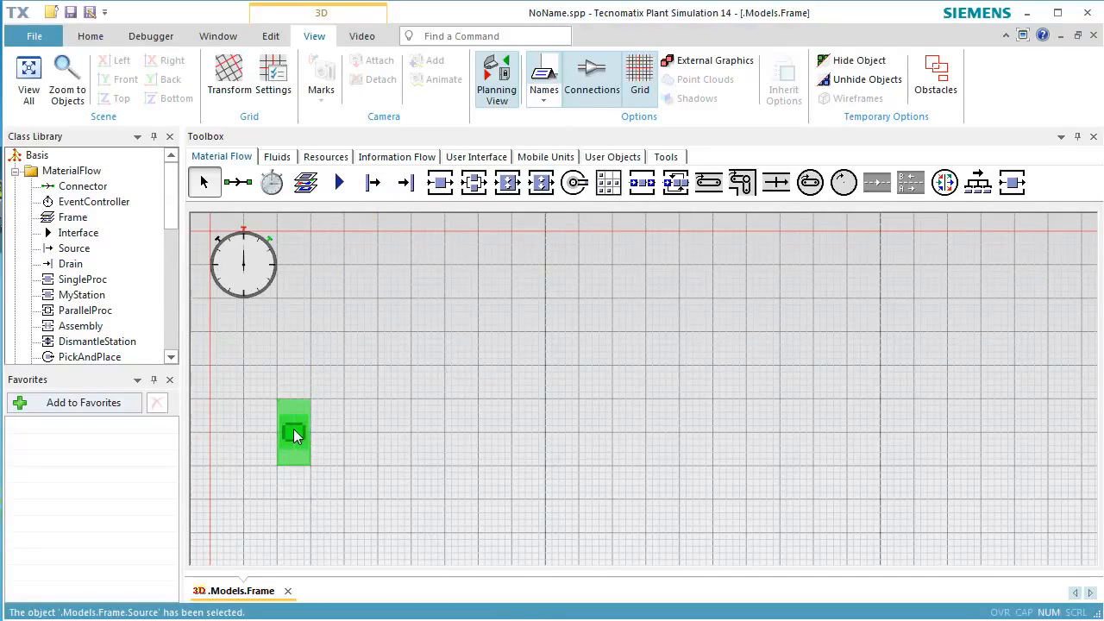
left_click(1011, 182)
left_click(417, 442, "ctrl")
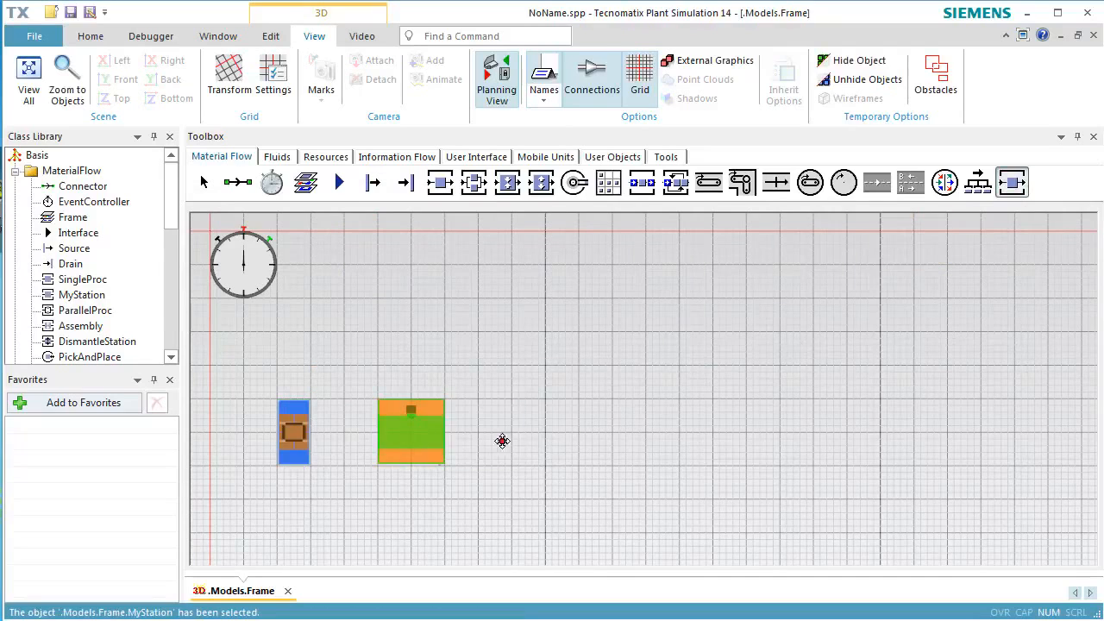
left_click(765, 440, "ctrl")
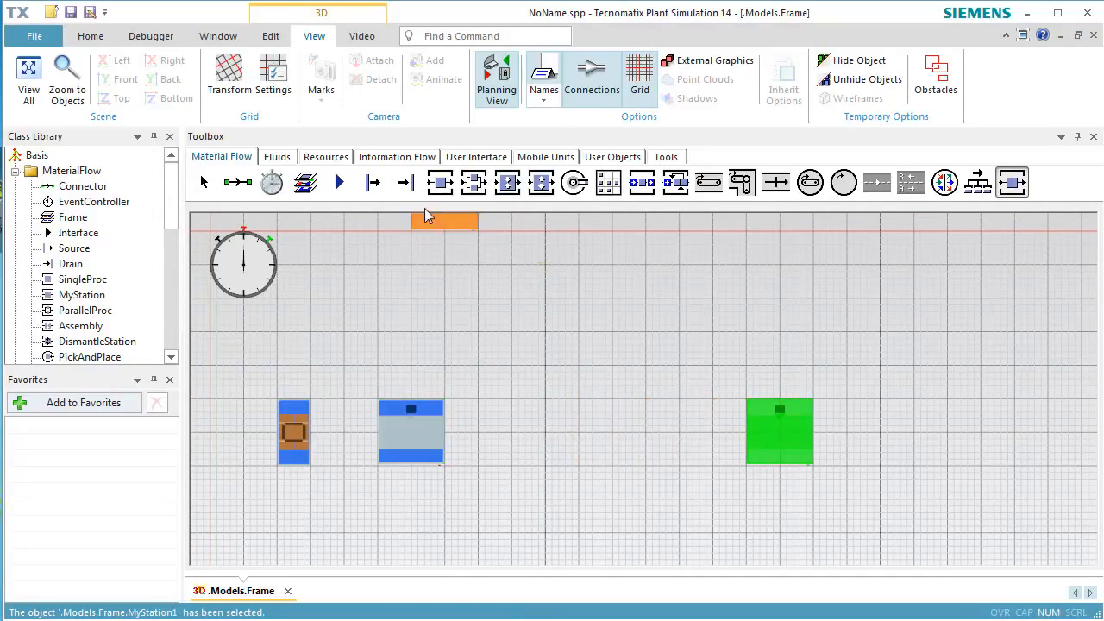
left_click(406, 182)
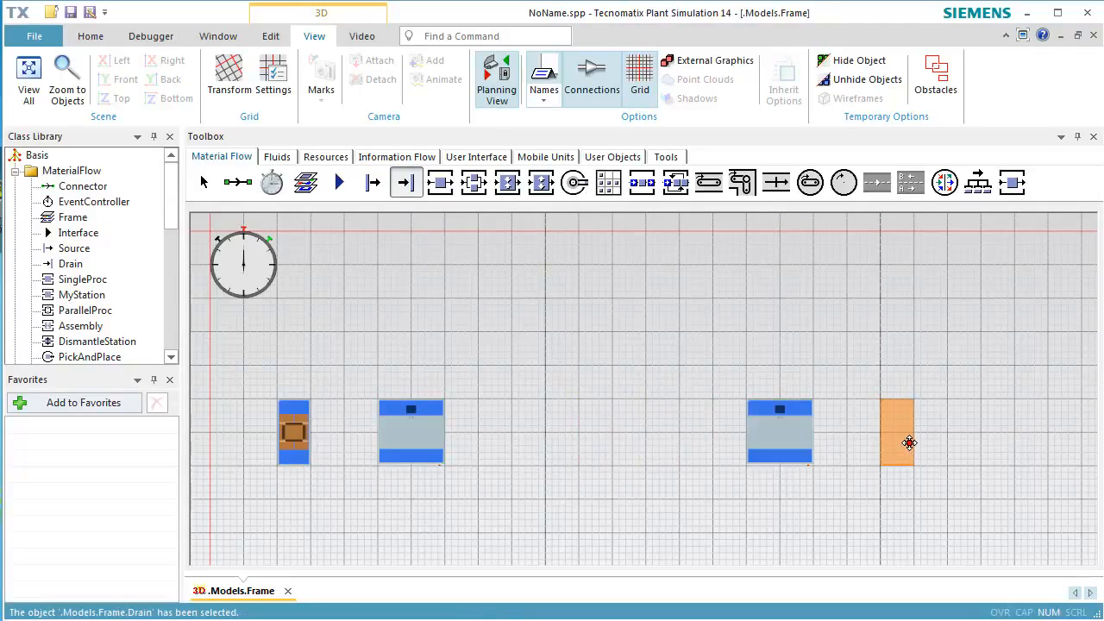
left_click(906, 442)
Connect the Source to the first station, the first station to the second, and the second to the Drain
left_click(237, 182, "ctrl")
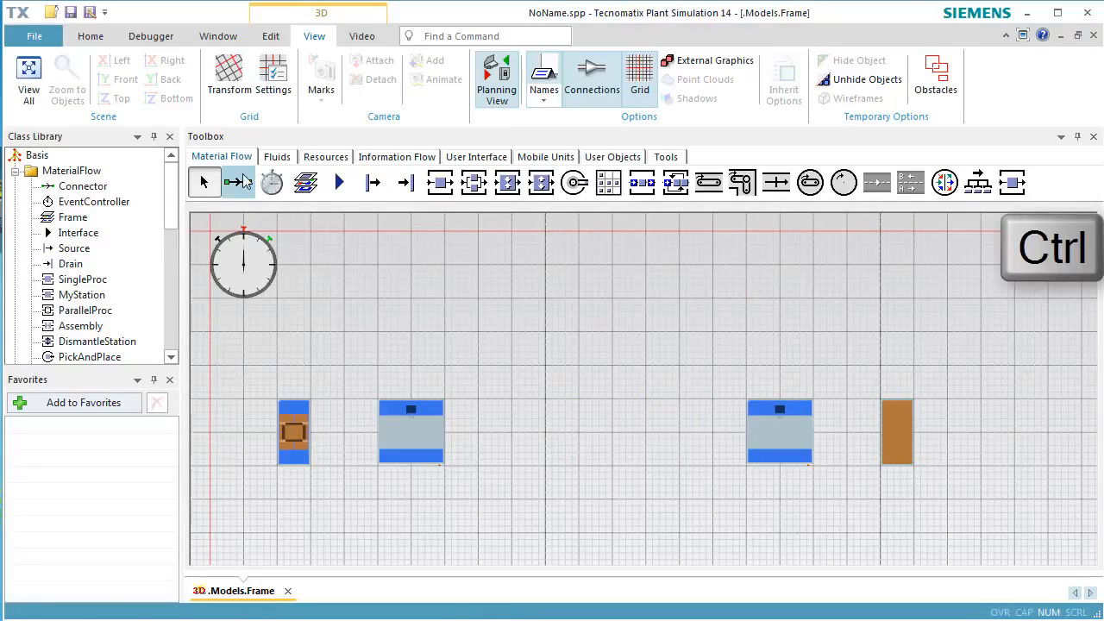
left_click(291, 433)
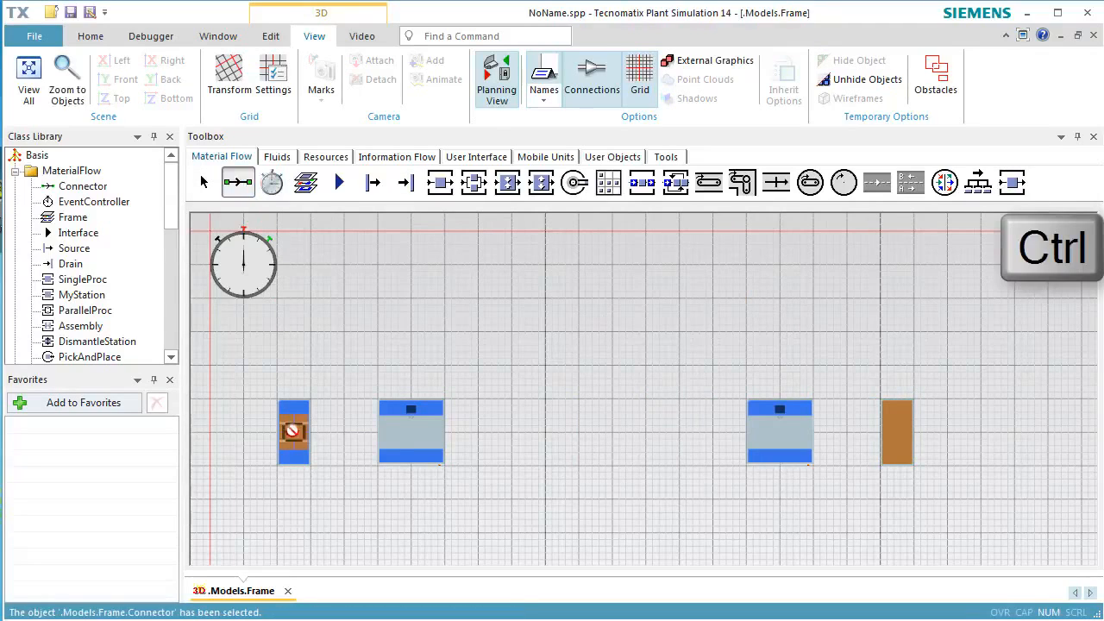
left_click(402, 436)
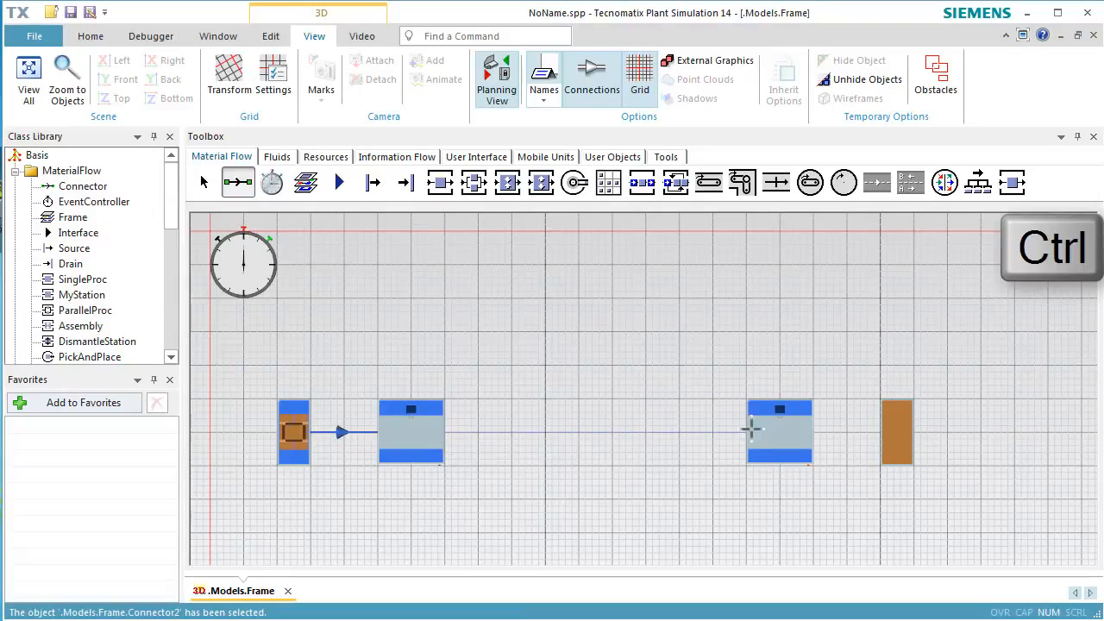
left_click(767, 432)
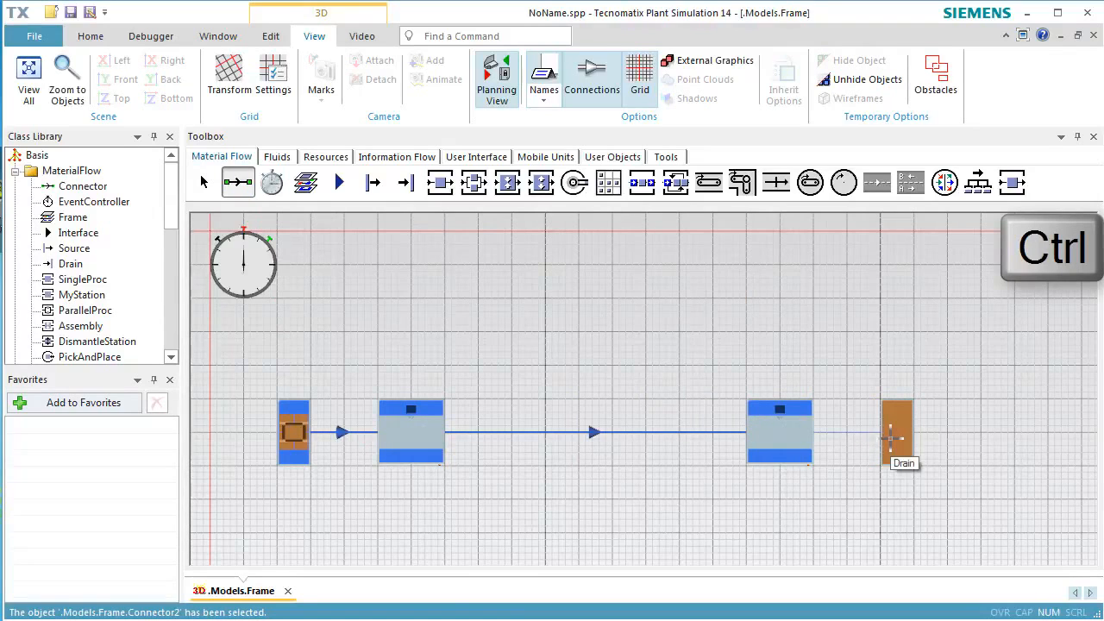
left_click(893, 438)
Insert a Chart object above the first station in the frame
left_click(474, 159)
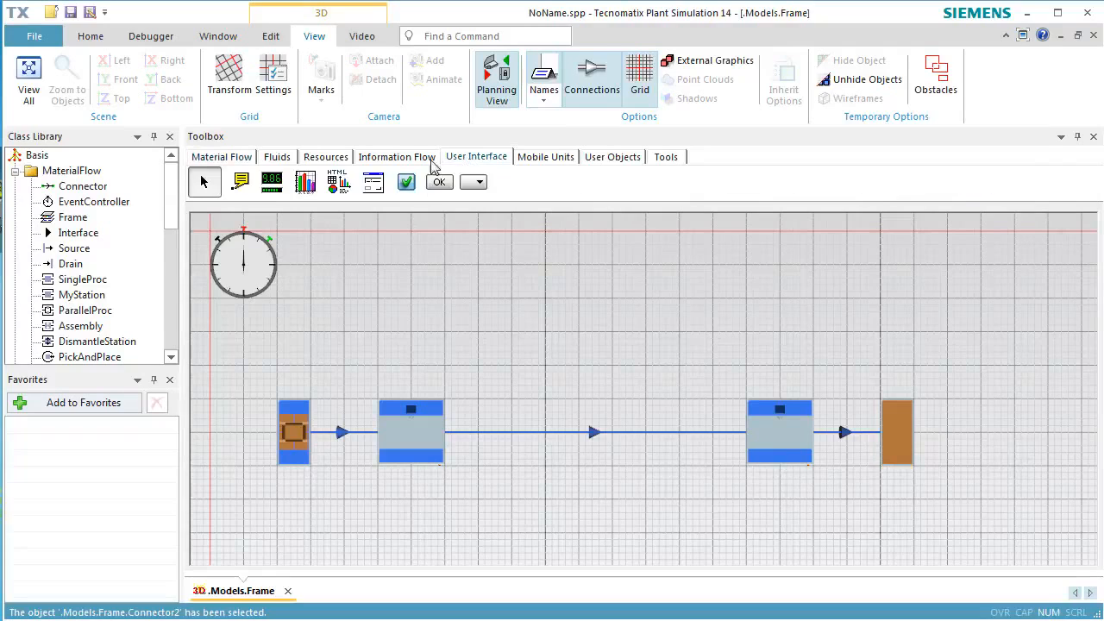
left_click(305, 181)
left_click(399, 344)
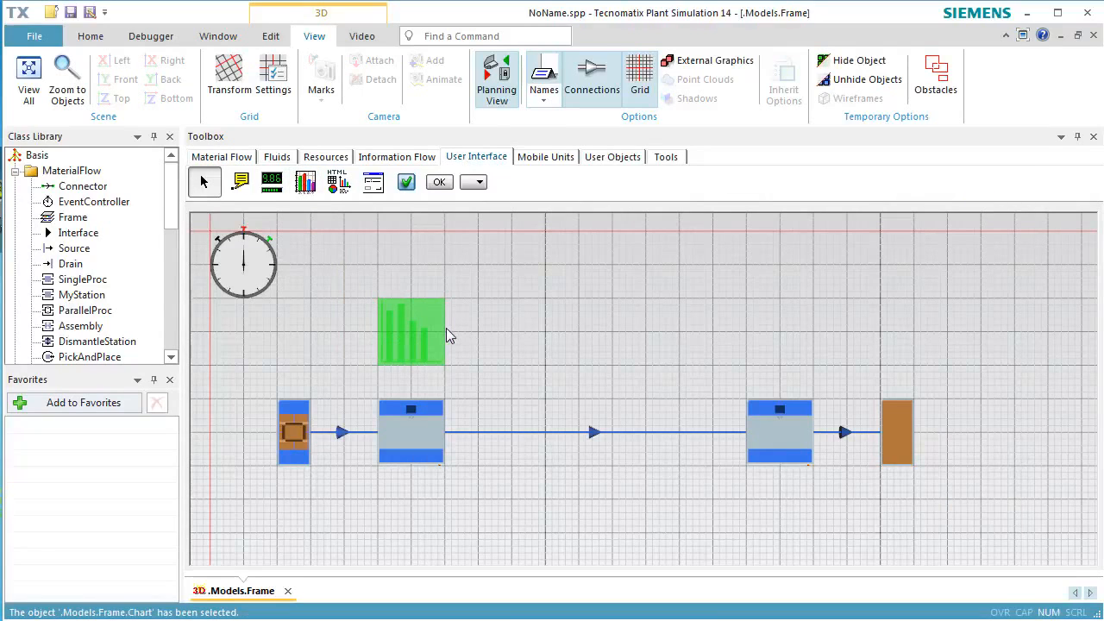
Assign both MyStation objects to the chart with Resource Statistics as the statistics type
left_click(425, 438)
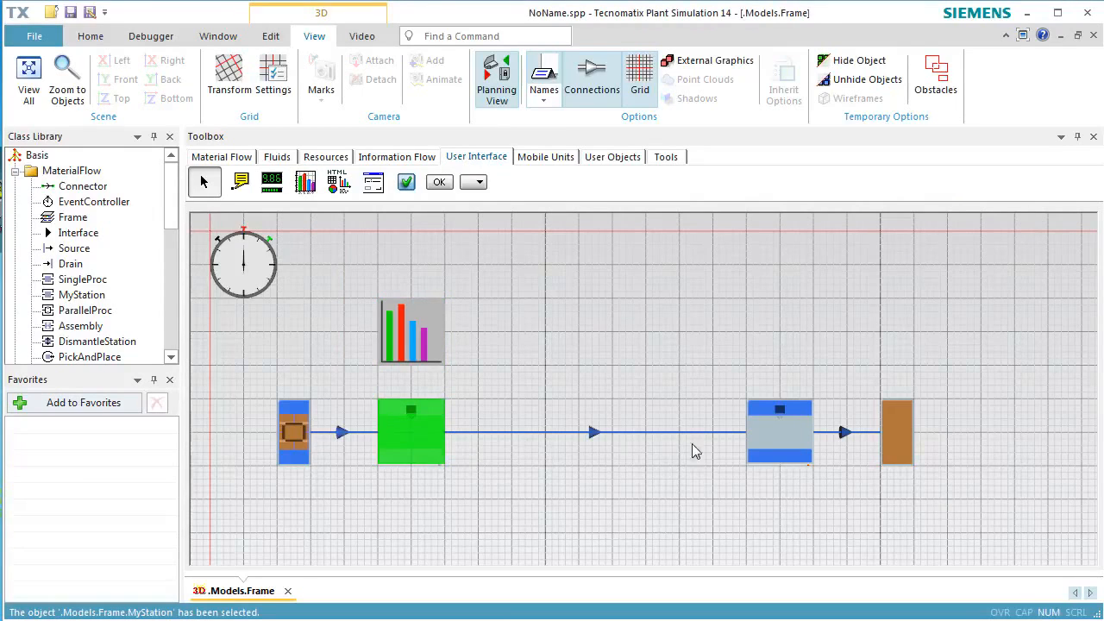
left_click(752, 444, "ctrl")
left_click_drag(752, 445, 431, 357)
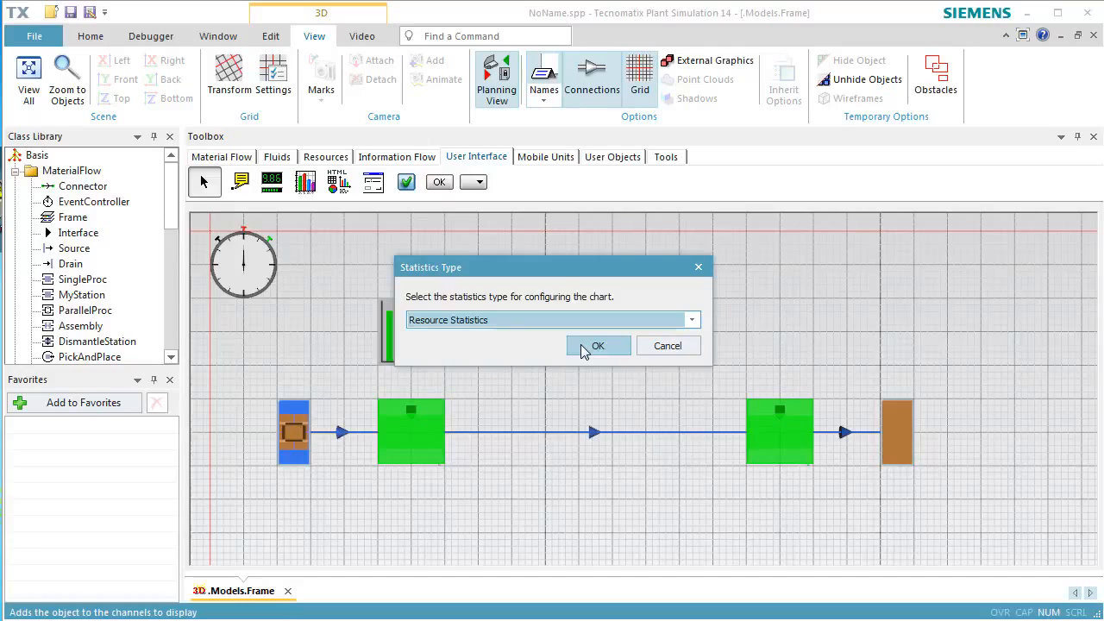
left_click(582, 349)
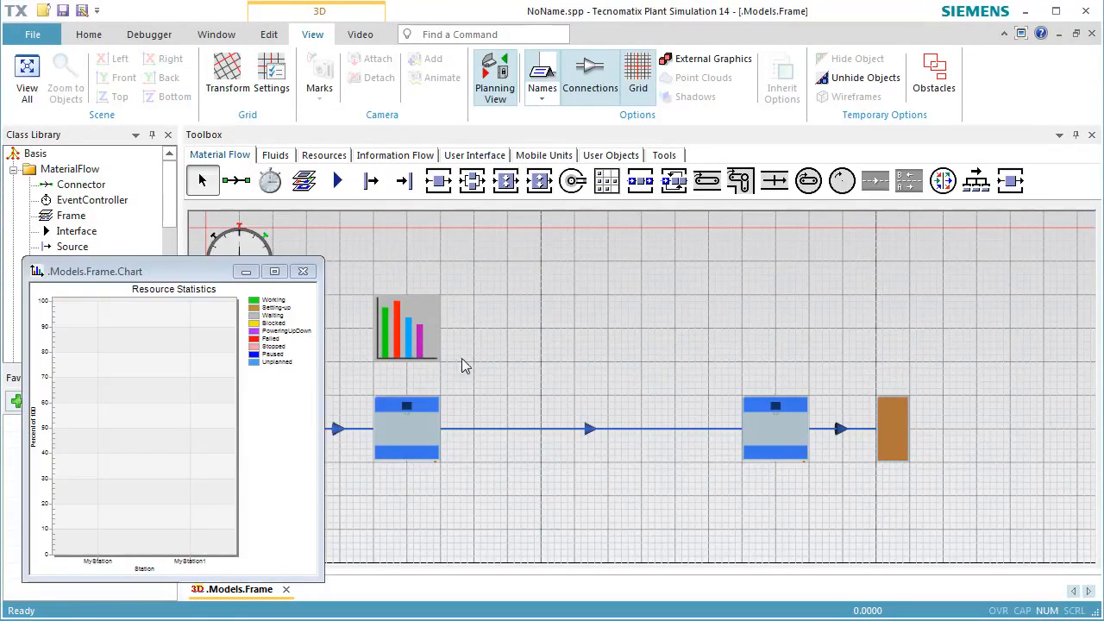
Return the frame to the 3D perspective view and start the simulation
left_click(510, 98)
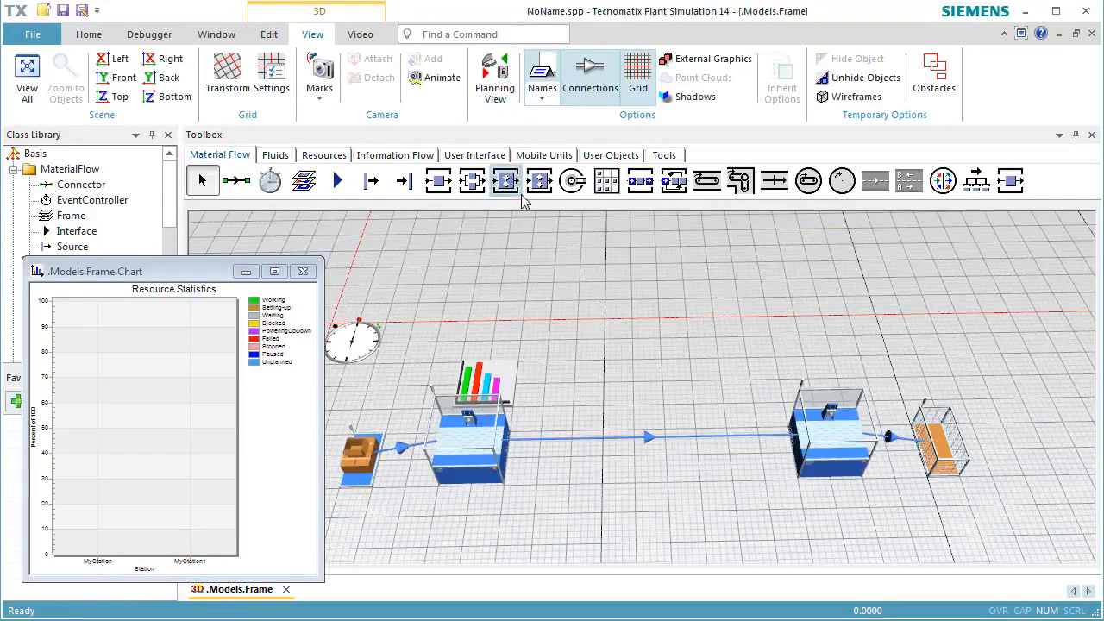
right_click(552, 325)
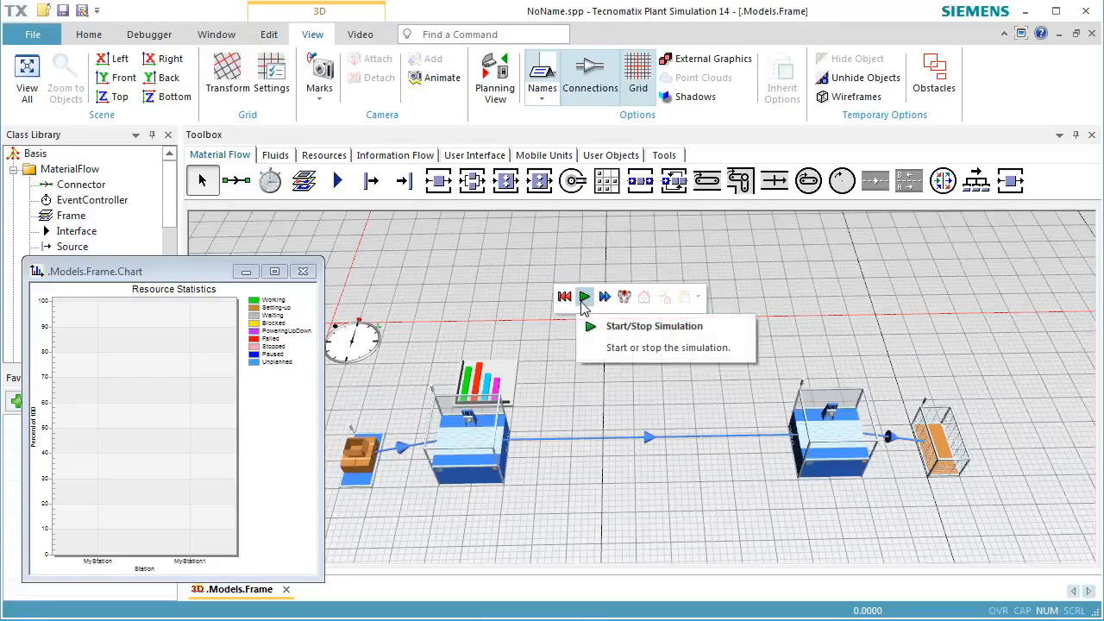
left_click(583, 304)
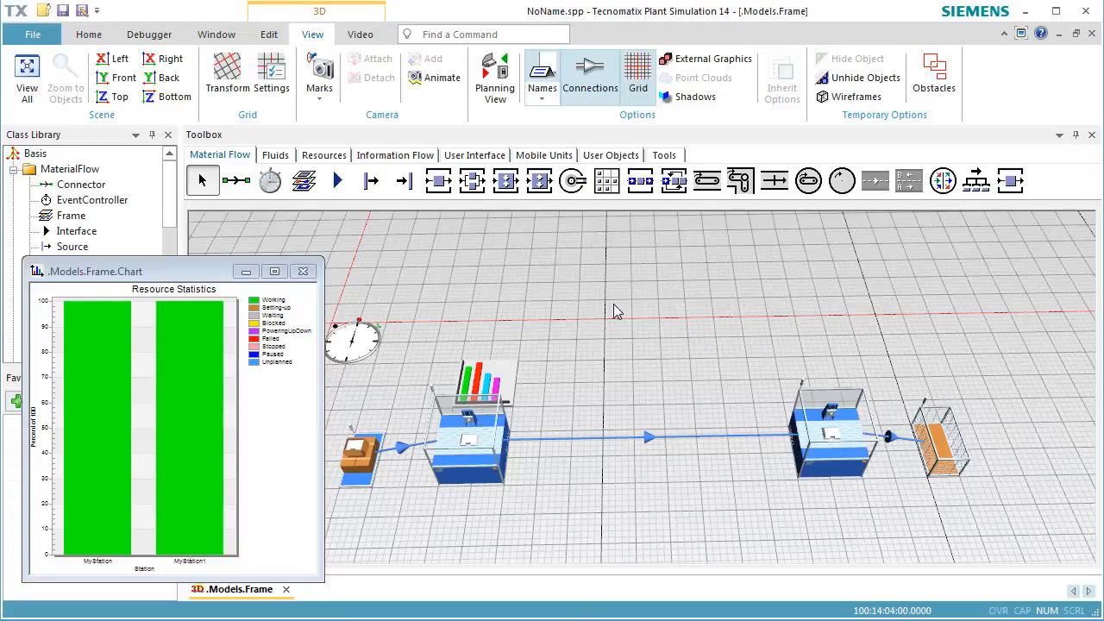
Add a failure with 80% availability to the MyStation class
double_click(1011, 181)
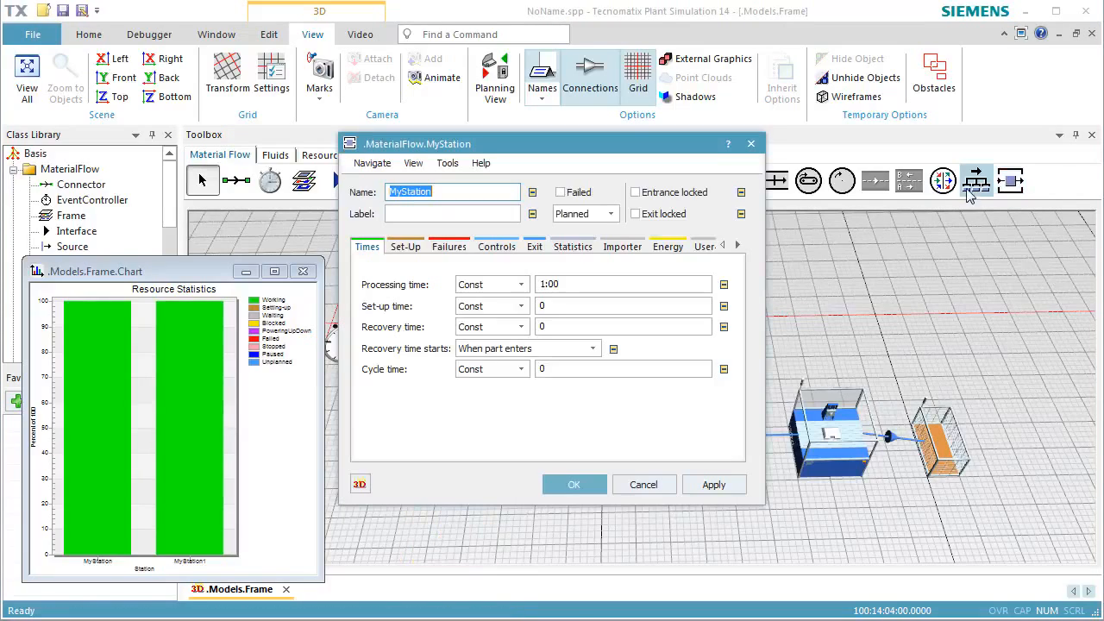
left_click(448, 251)
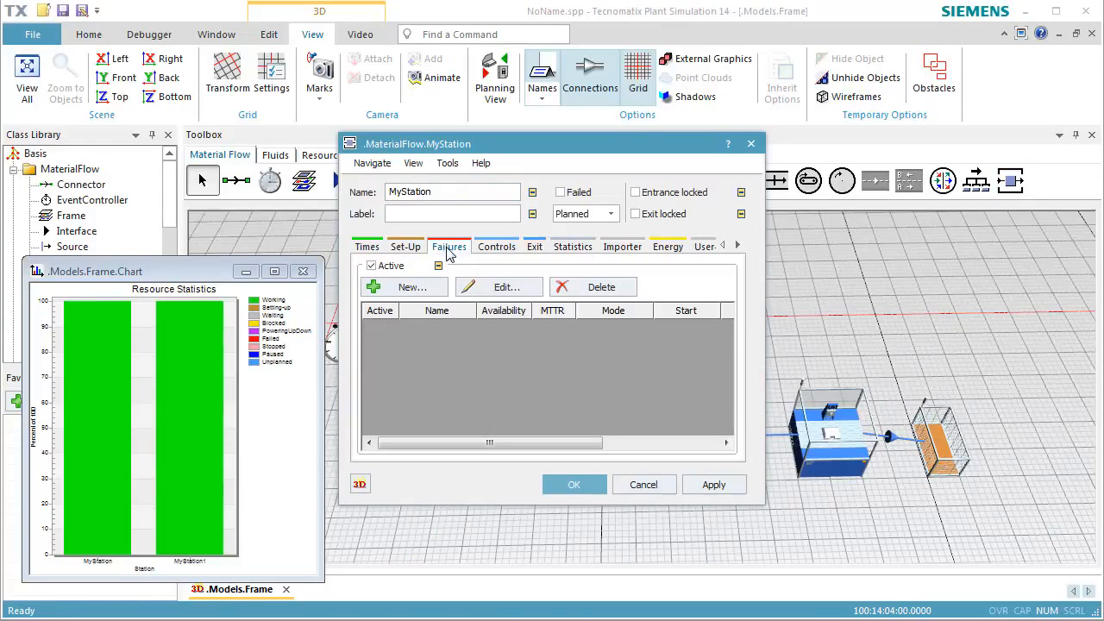
left_click(431, 290)
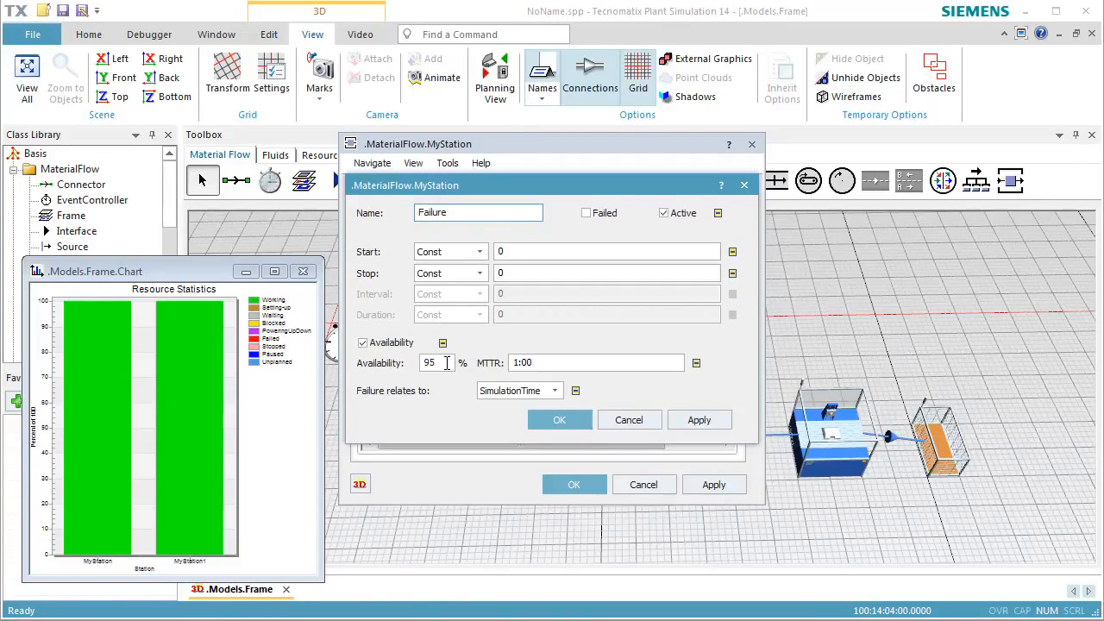
double_click(445, 362)
type("80")
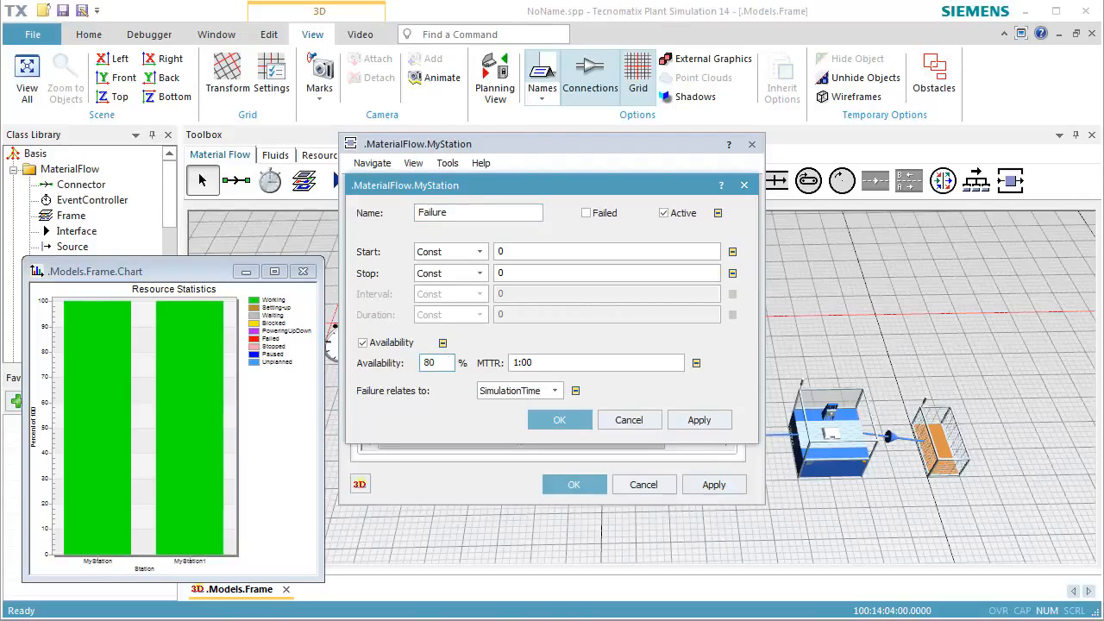
left_click(556, 420)
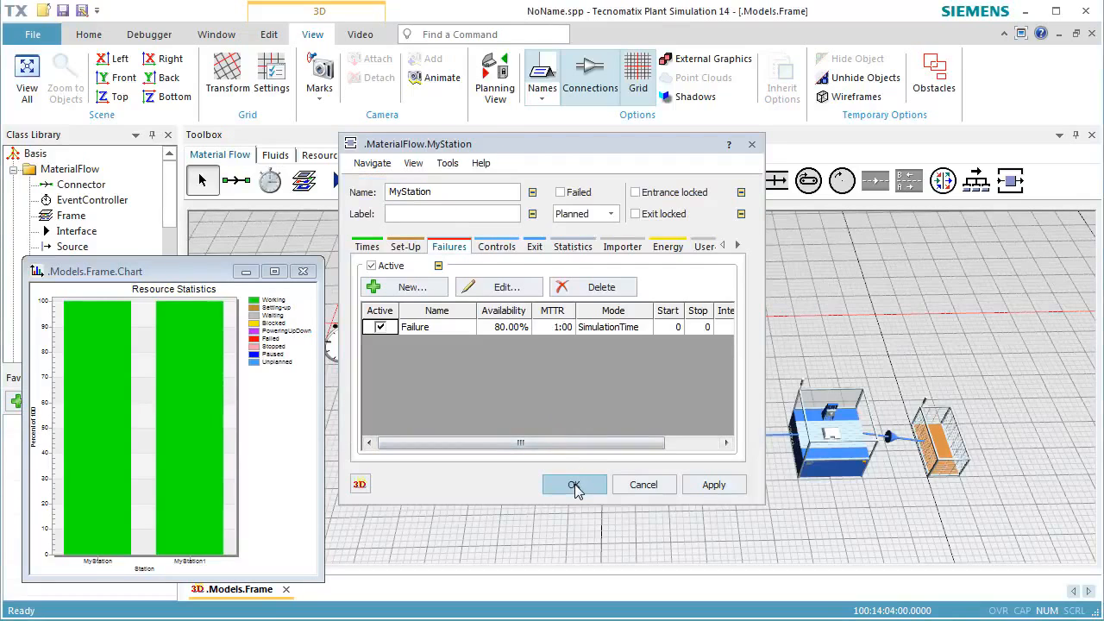
left_click(574, 485)
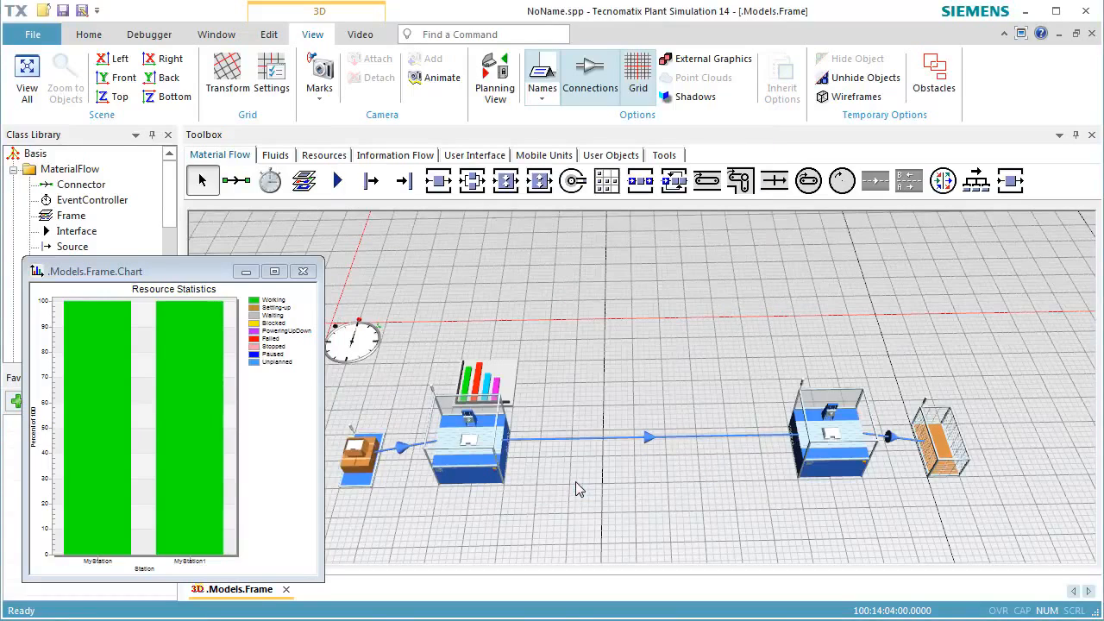
Check the failure settings of both MyStation objects in the frame
double_click(484, 441)
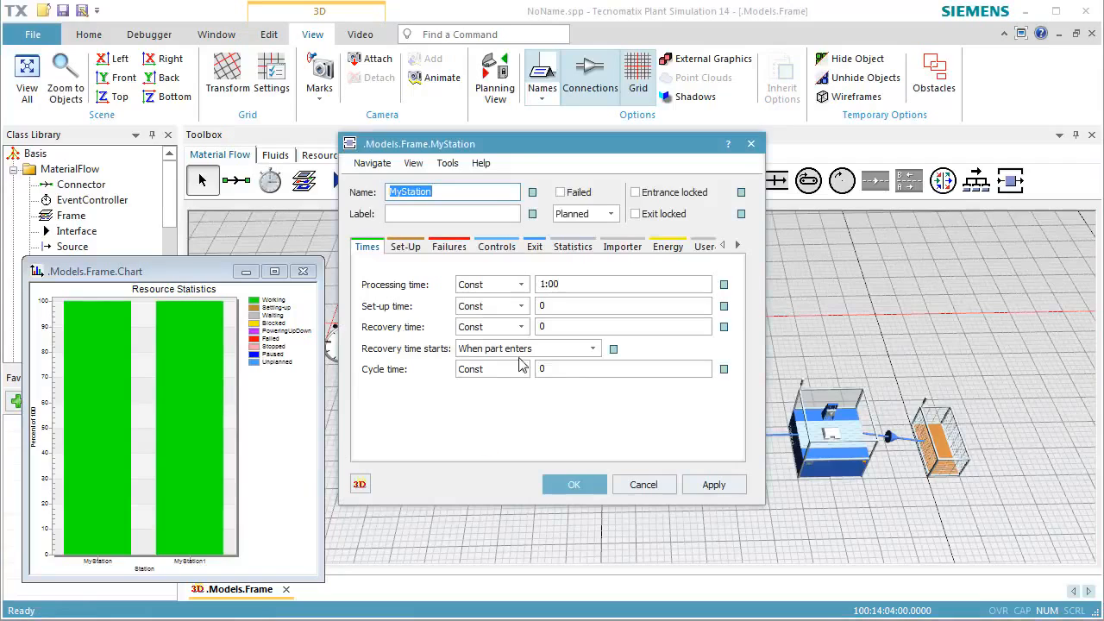
left_click(450, 248)
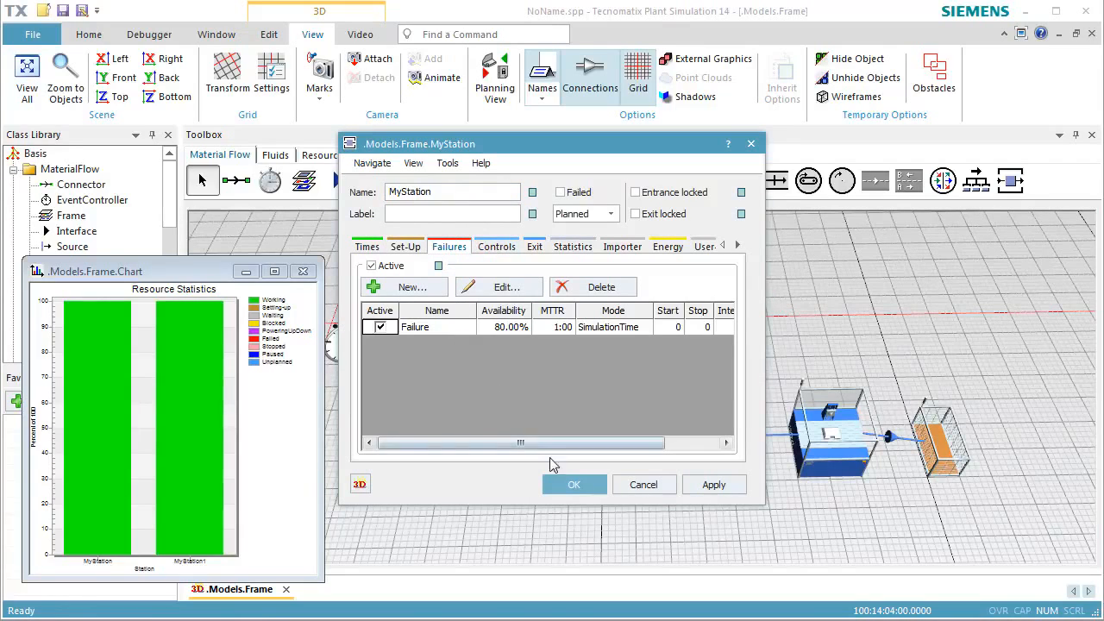
left_click(642, 485)
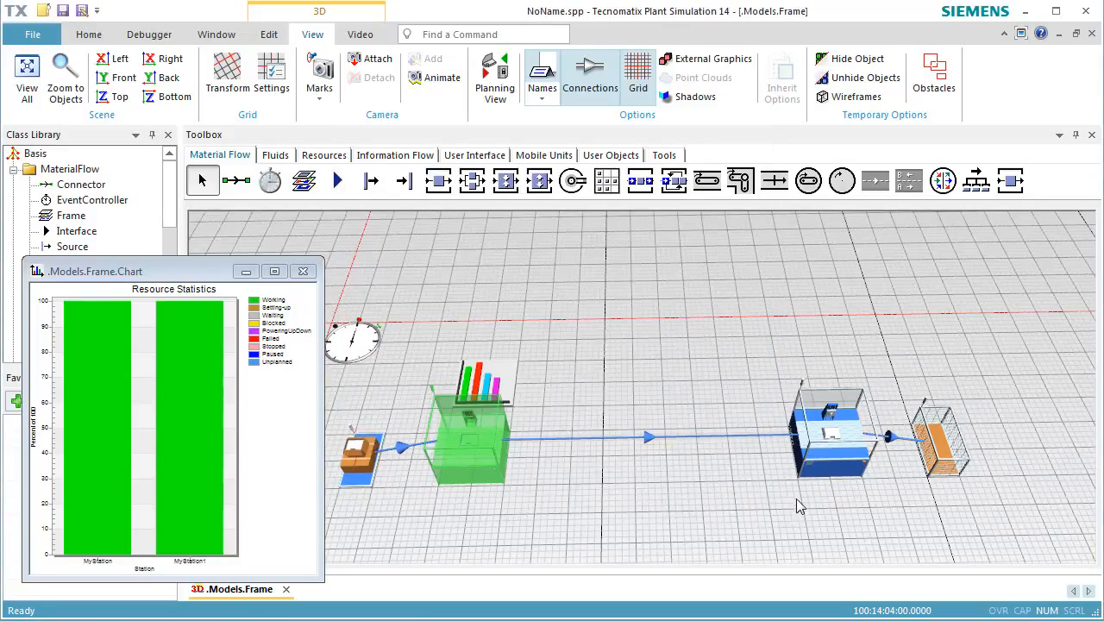
left_click(827, 471)
double_click(832, 468)
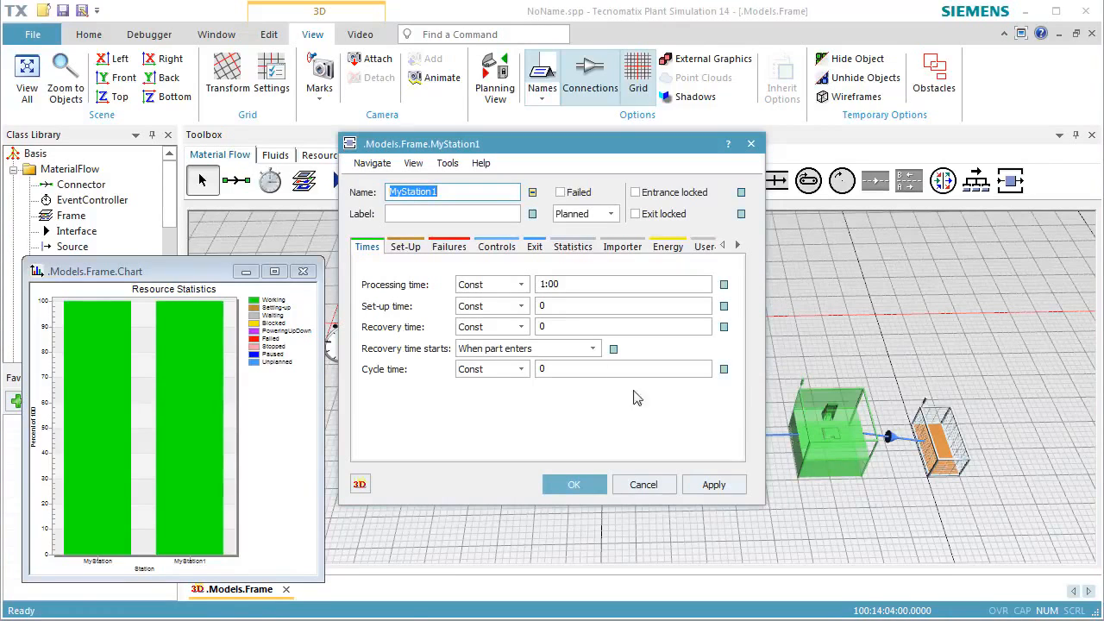
left_click(460, 248)
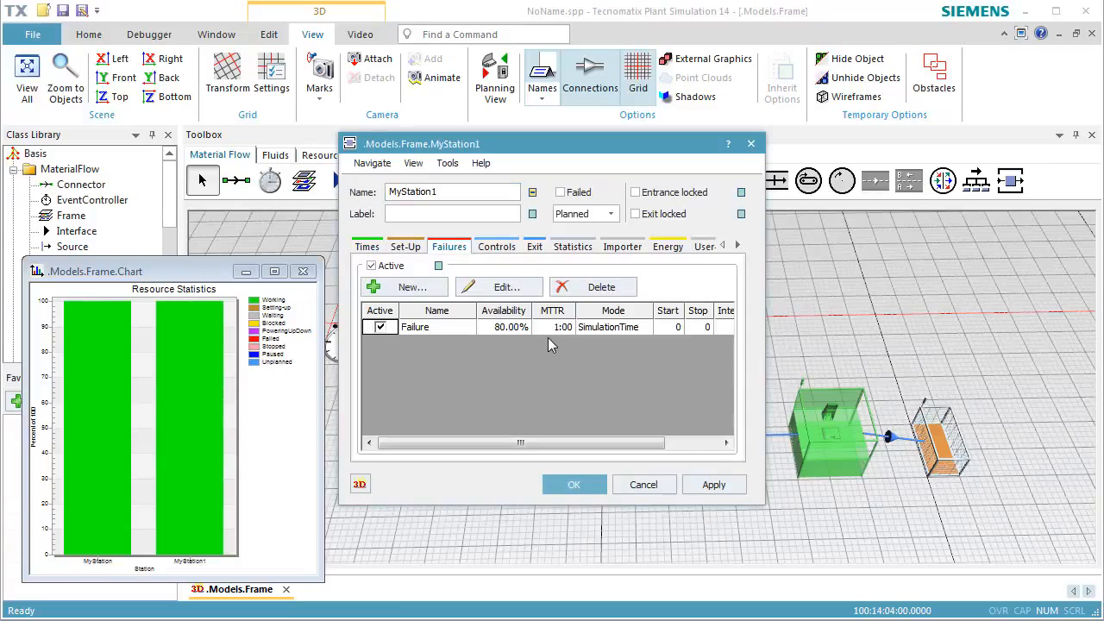
left_click(643, 485)
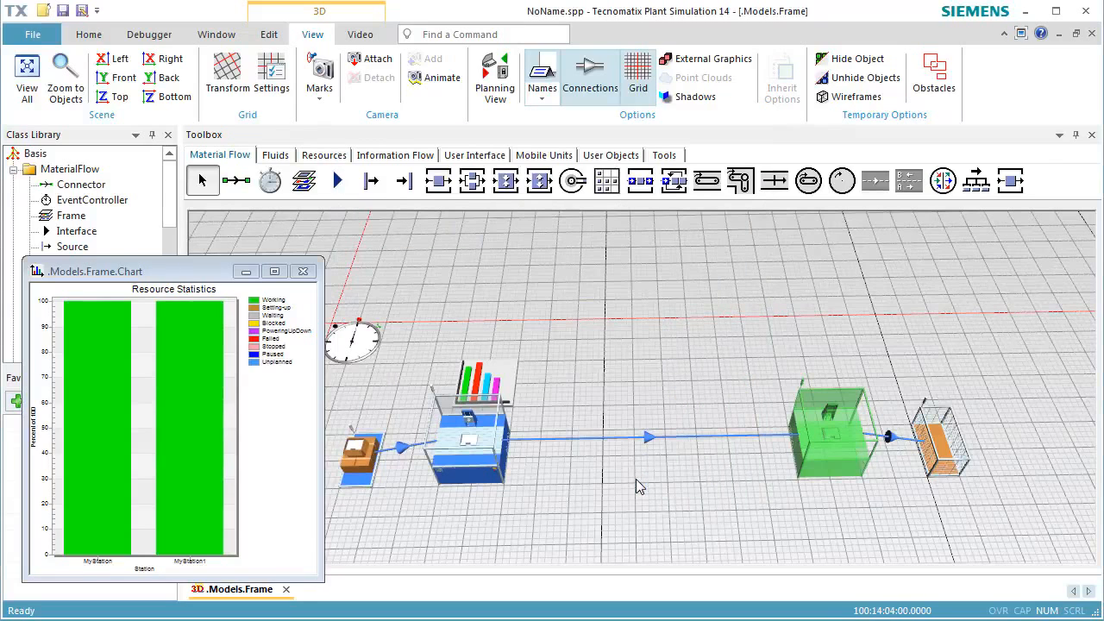
Reset the simulation, run it with the station failures active, and stop it
right_click(637, 480)
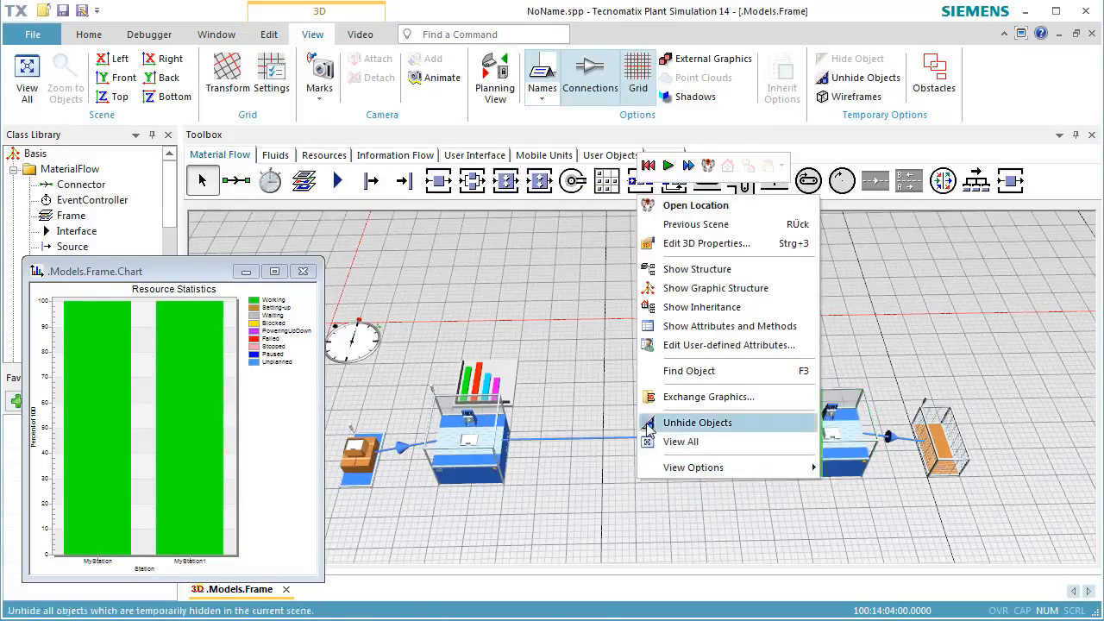
left_click(648, 164)
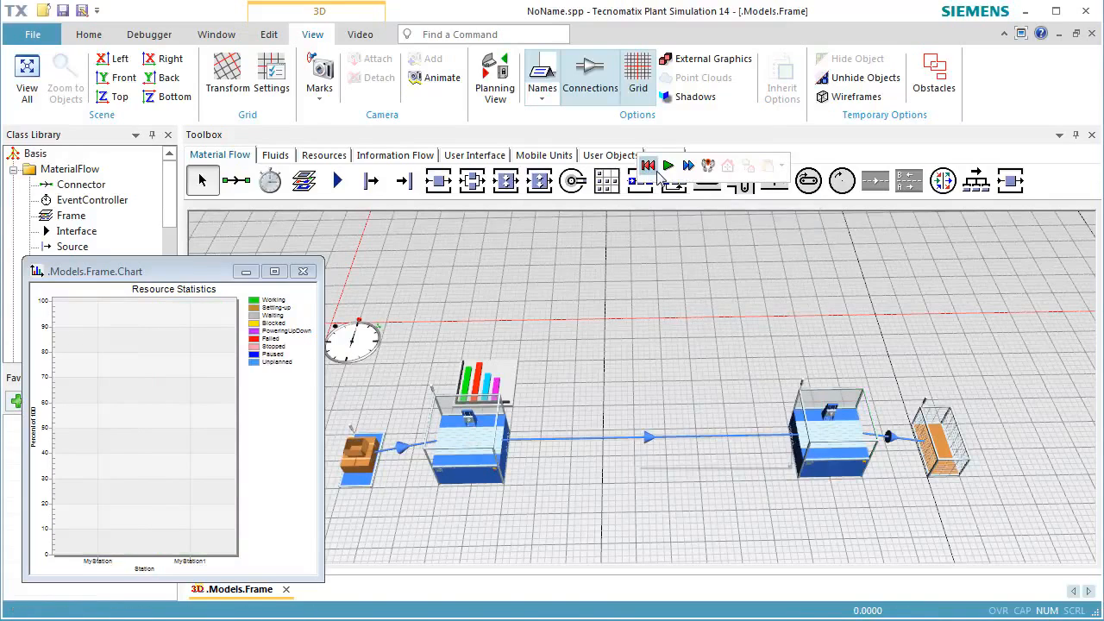
left_click(667, 165)
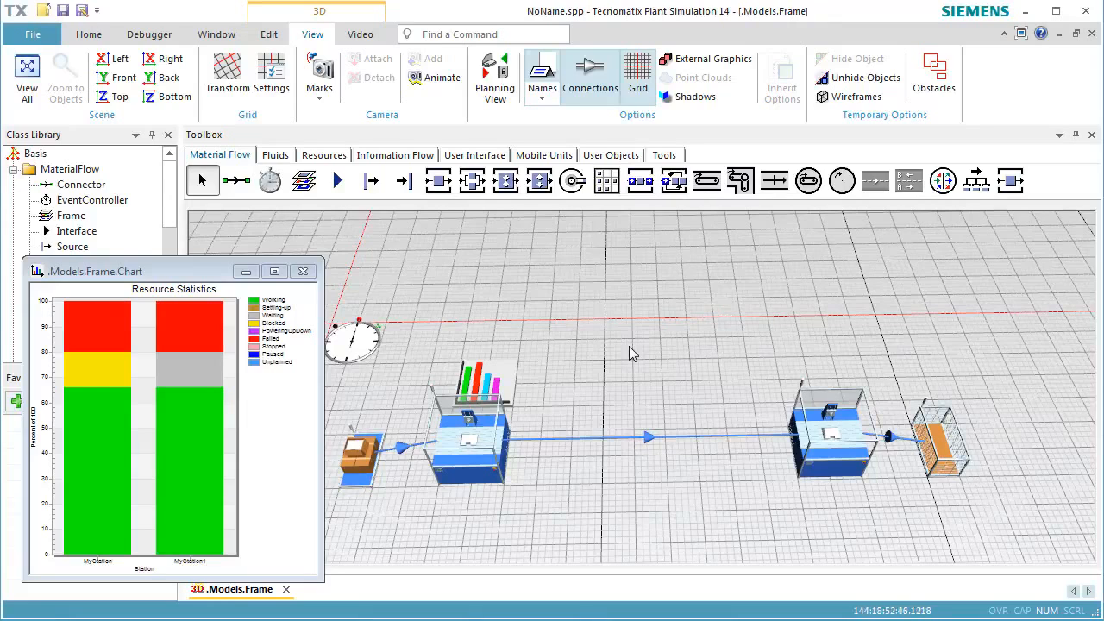
right_click(603, 322)
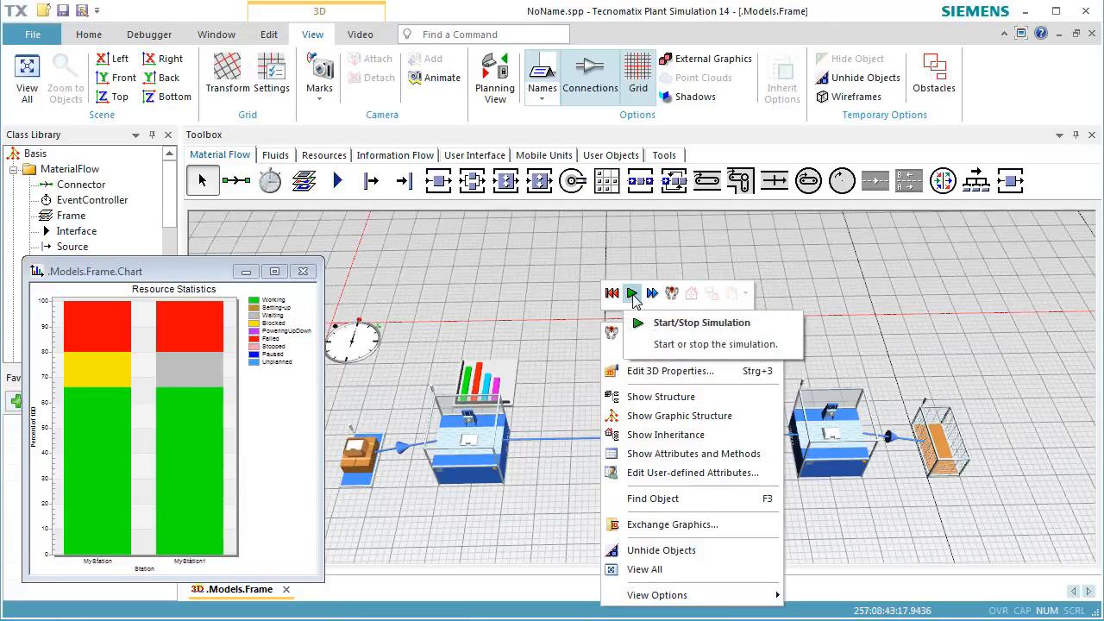
left_click(633, 295)
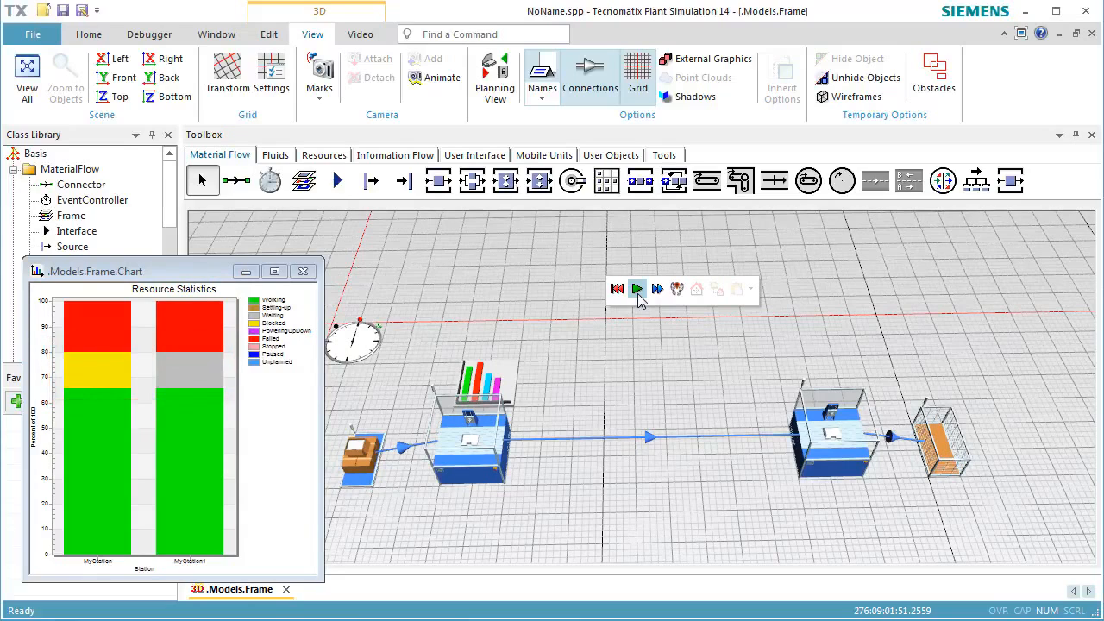
Examine the Drain's type statistics for the throughput per hour, leaving its settings as they are
double_click(938, 458)
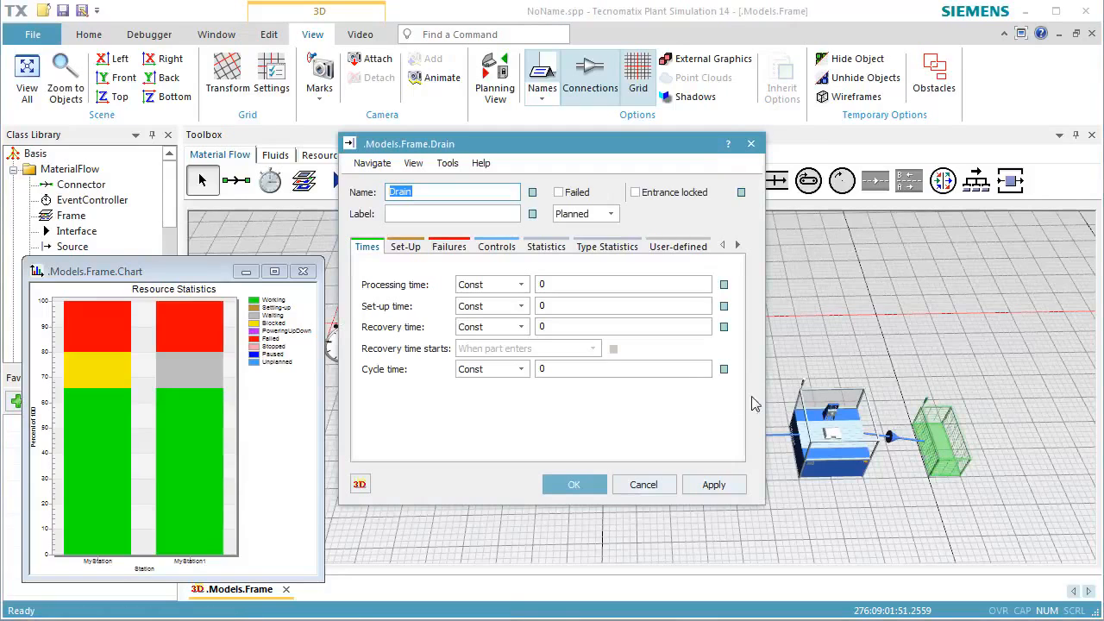
left_click(597, 252)
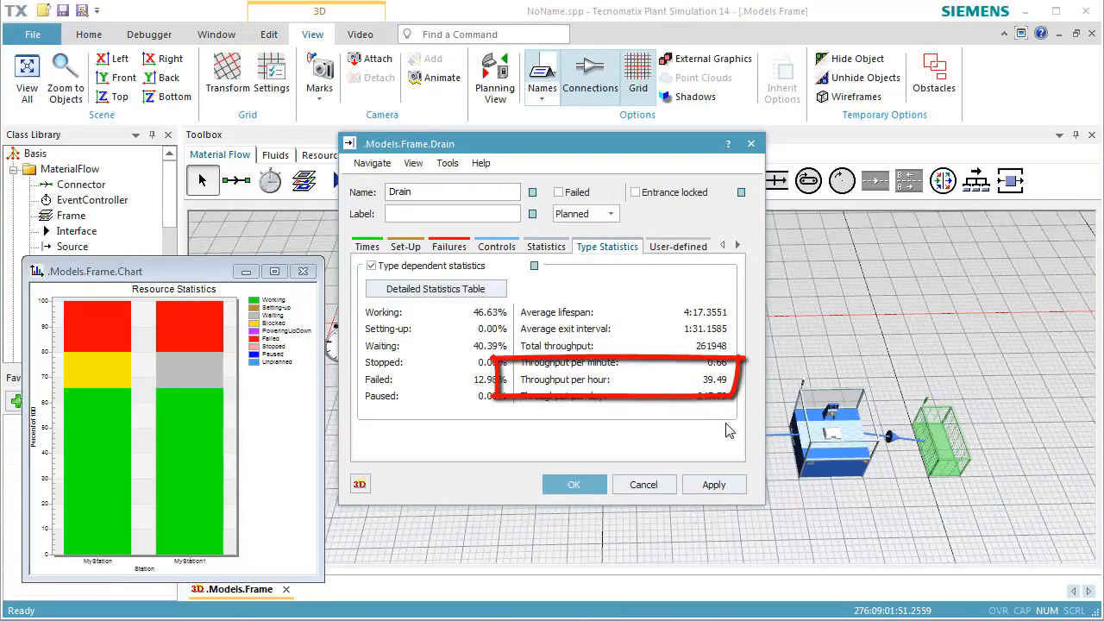
left_click(644, 485)
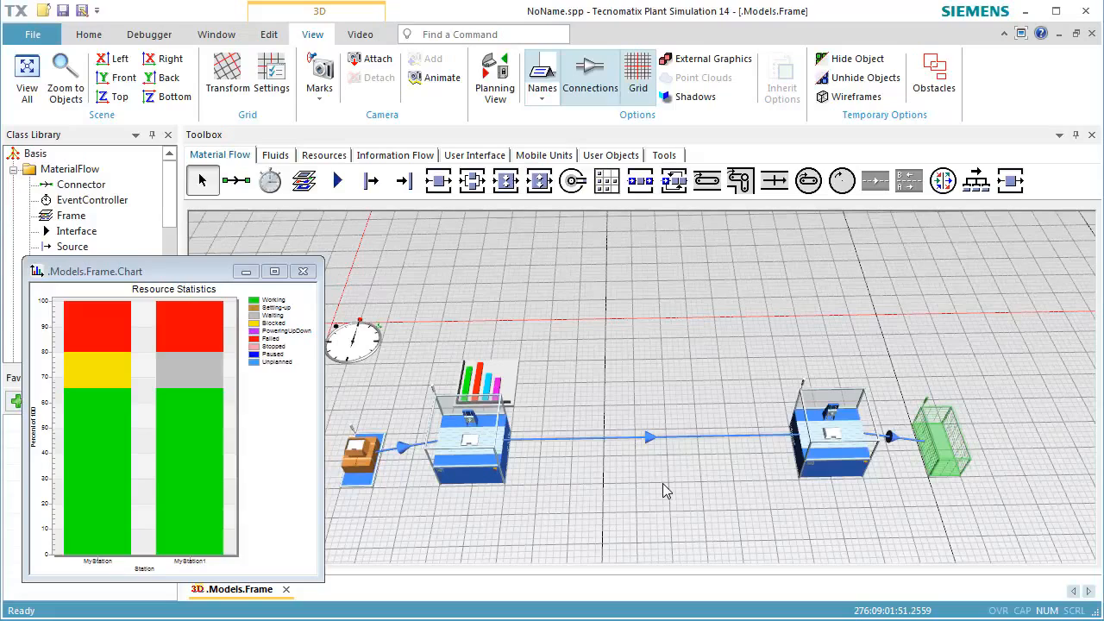
left_click(661, 484)
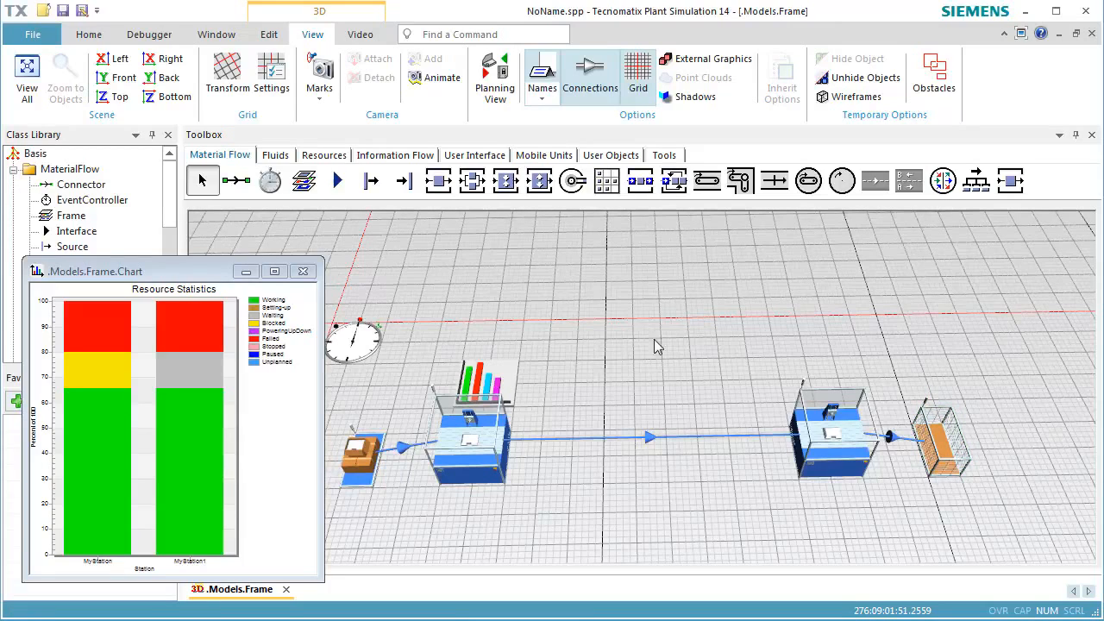
Insert a Buffer on the connection between the two stations and move it into line with them
left_click(640, 195)
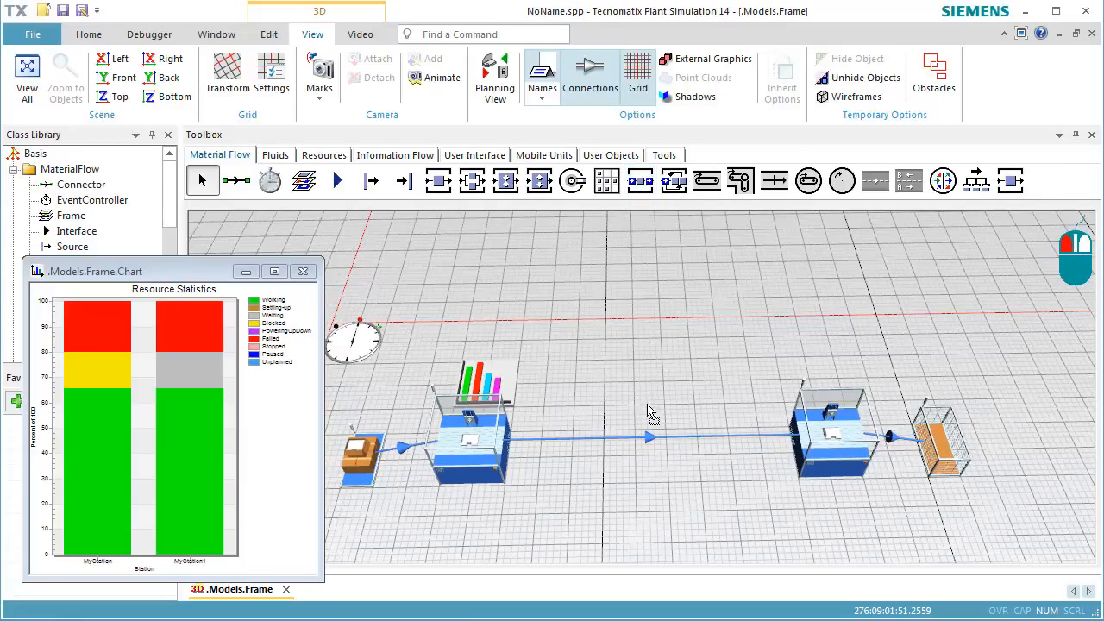
left_click(650, 439)
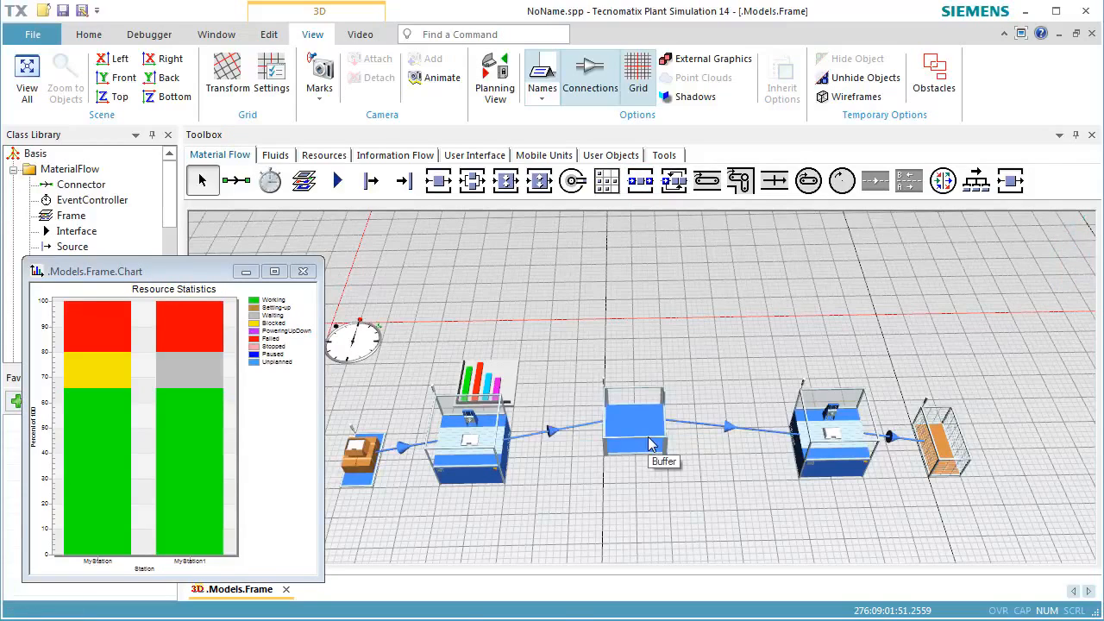
left_click_drag(651, 444, 640, 473)
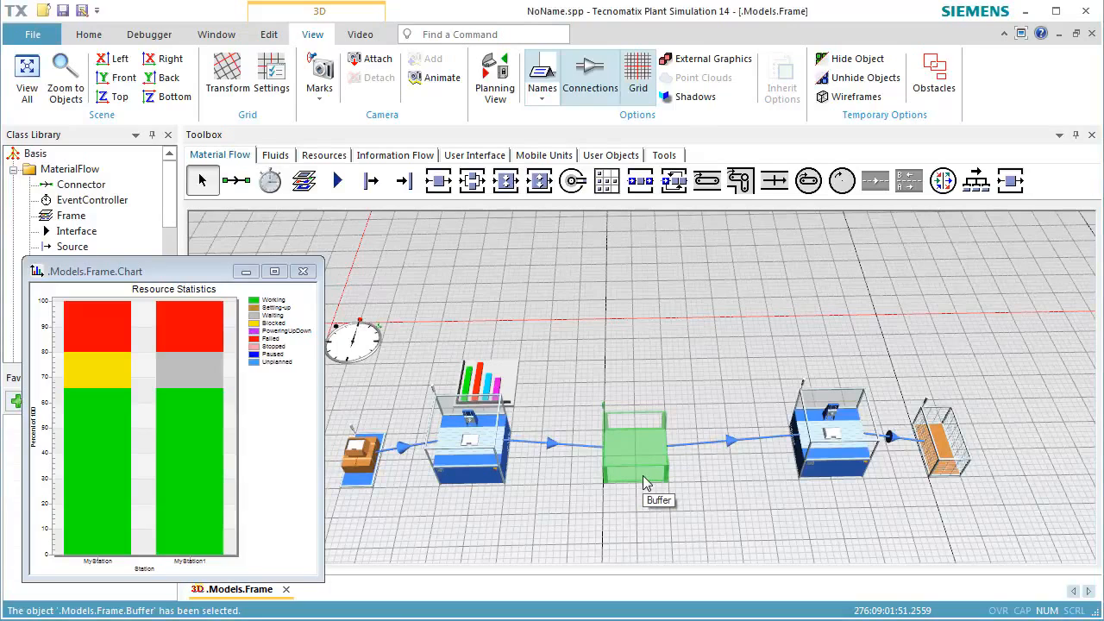
Set the buffer's capacity to 4
double_click(645, 483)
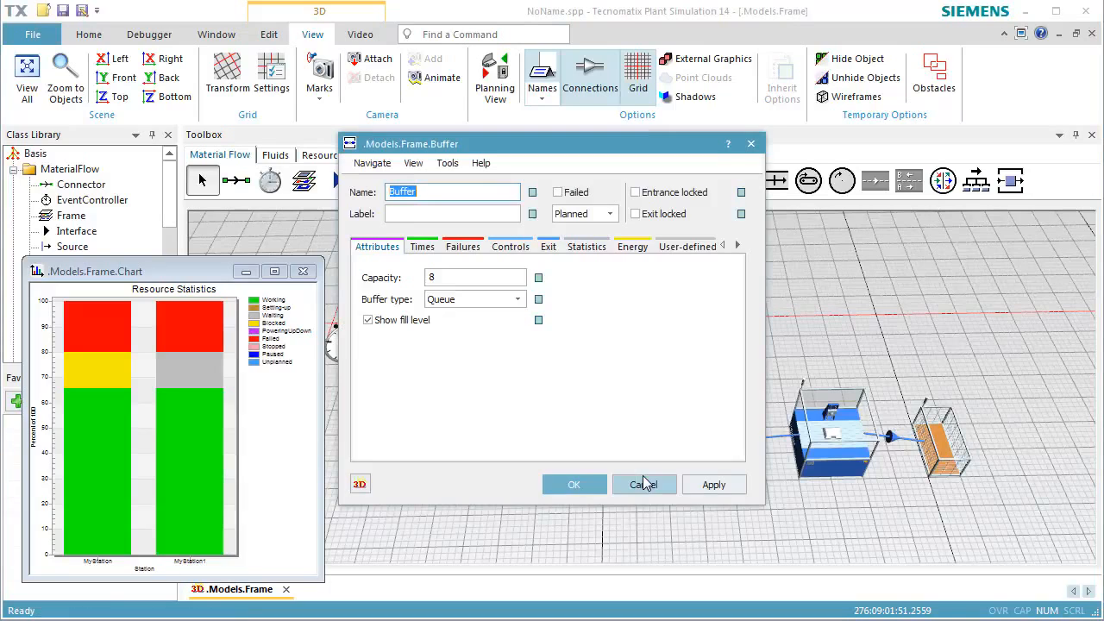
double_click(479, 277)
type("4")
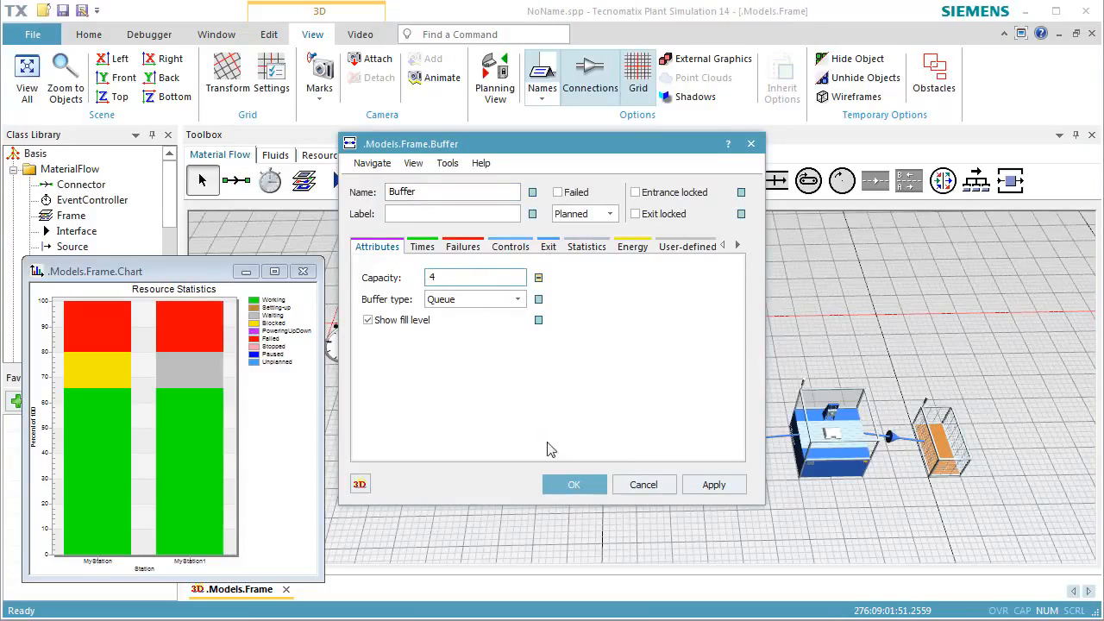
left_click(570, 487)
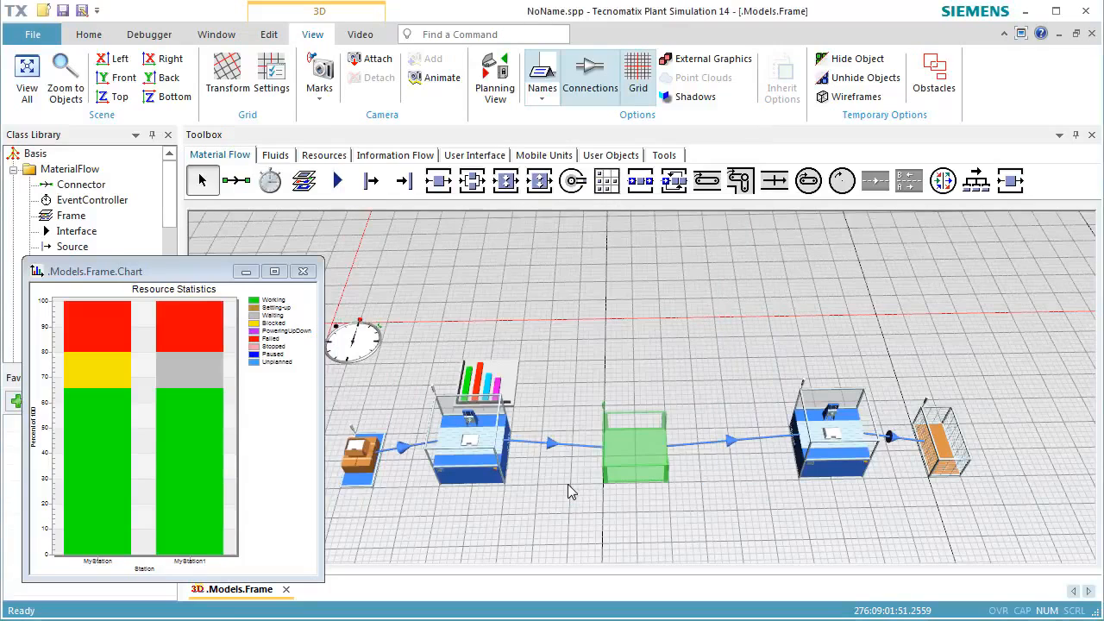
Insert a second Chart object above the buffer in the frame
left_click(463, 157)
left_click(305, 183)
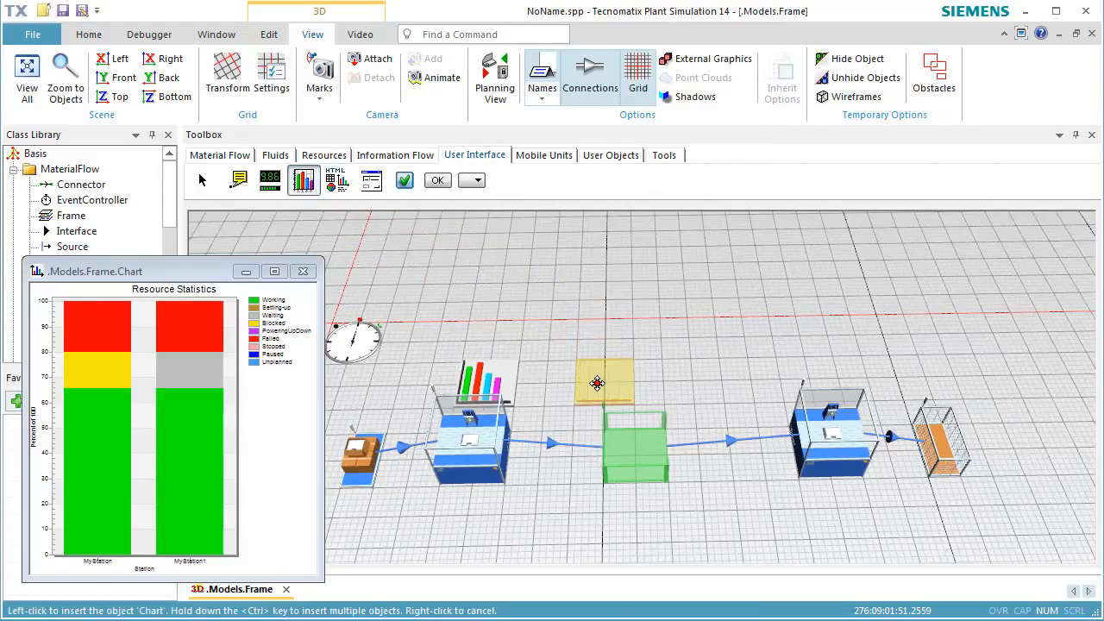
left_click(598, 383)
Assign the buffer to the new chart with Occupancy as the statistics type and show the chart window
left_click(641, 454)
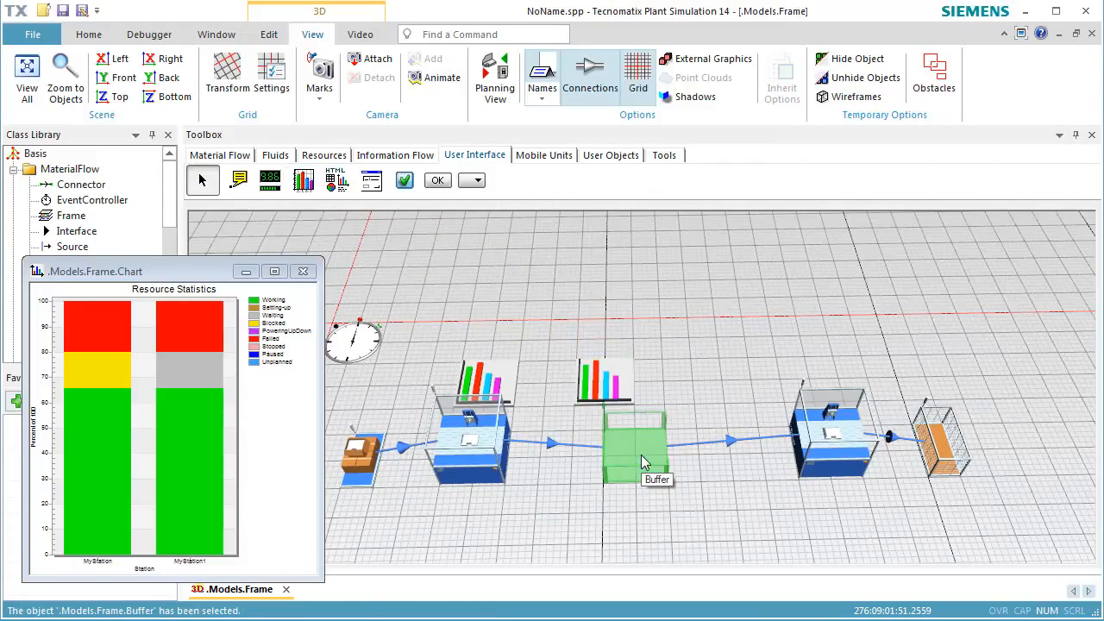
left_click_drag(641, 455, 610, 392)
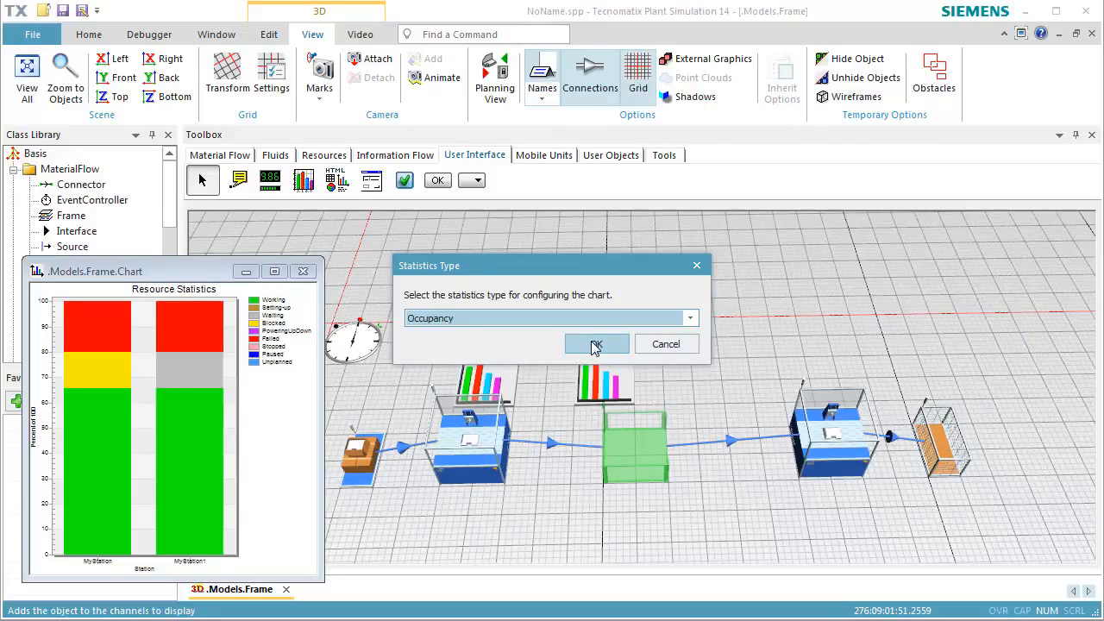
left_click(595, 344)
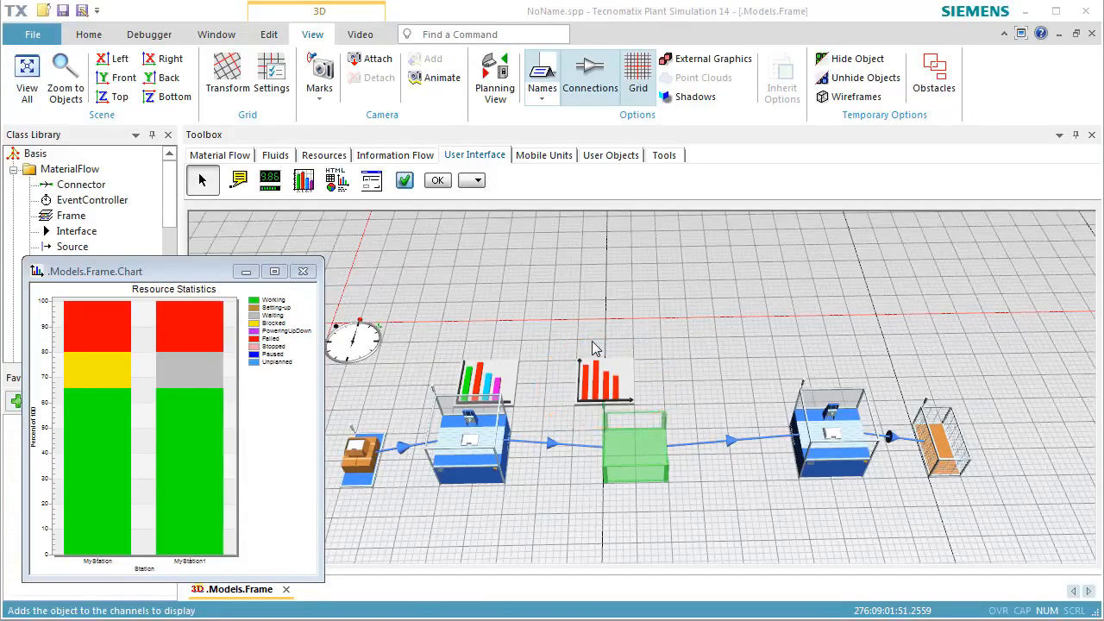
double_click(594, 348)
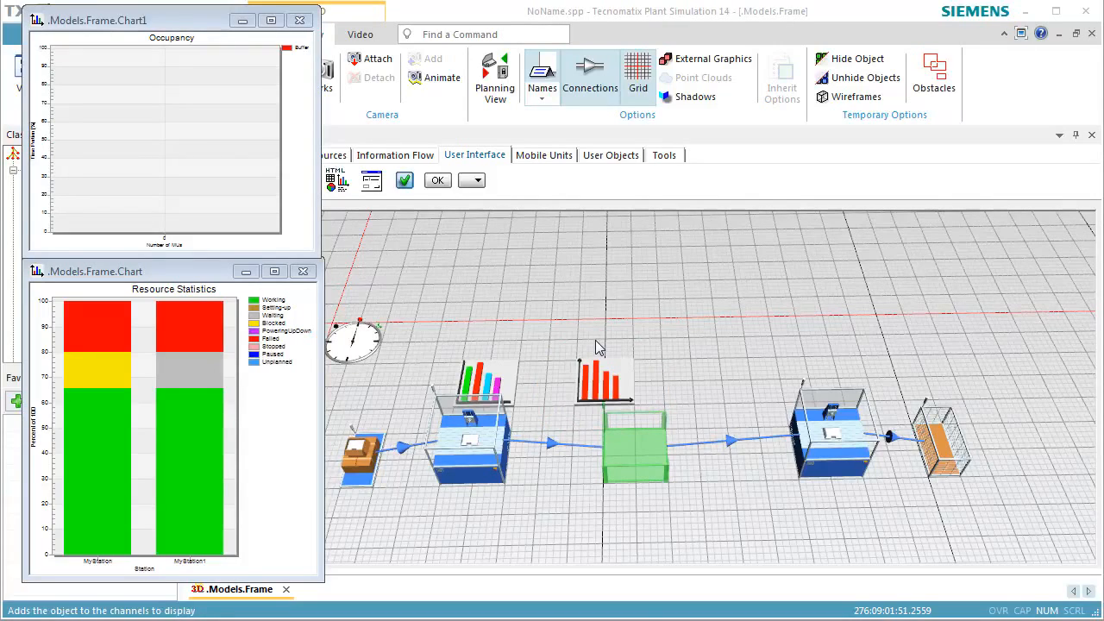
Reset the simulation and start it with the buffer in the line
right_click(603, 318)
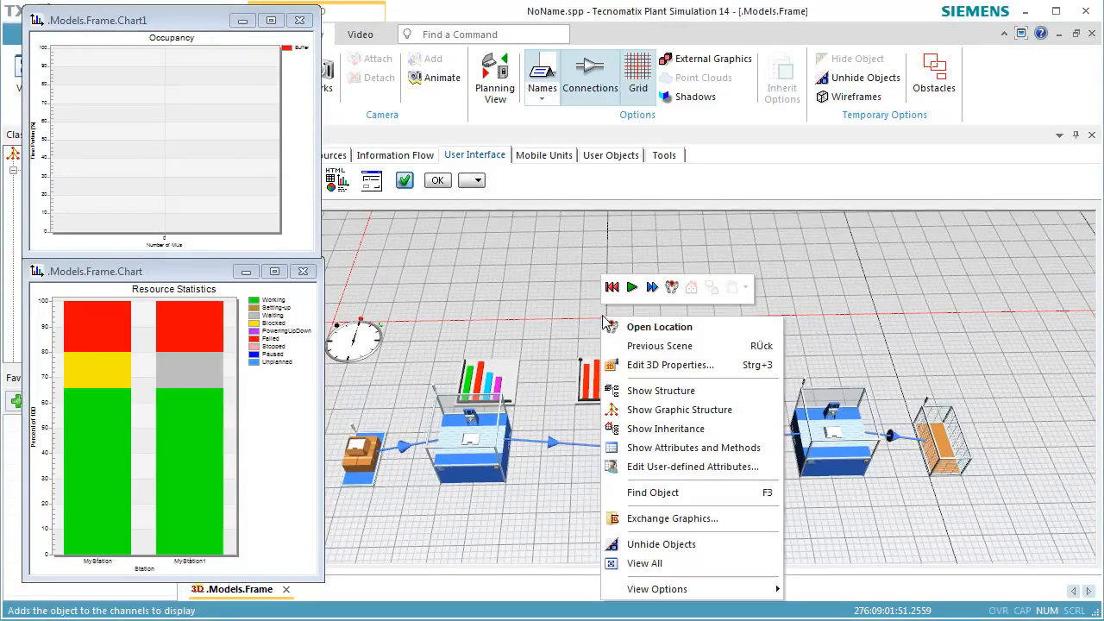
left_click(610, 290)
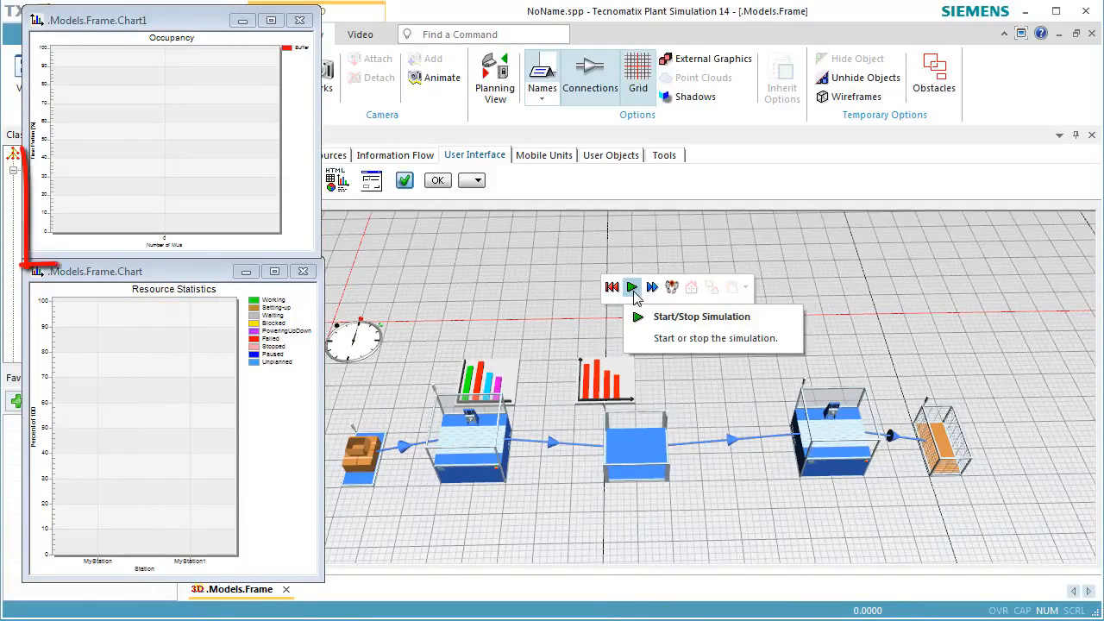
left_click(633, 289)
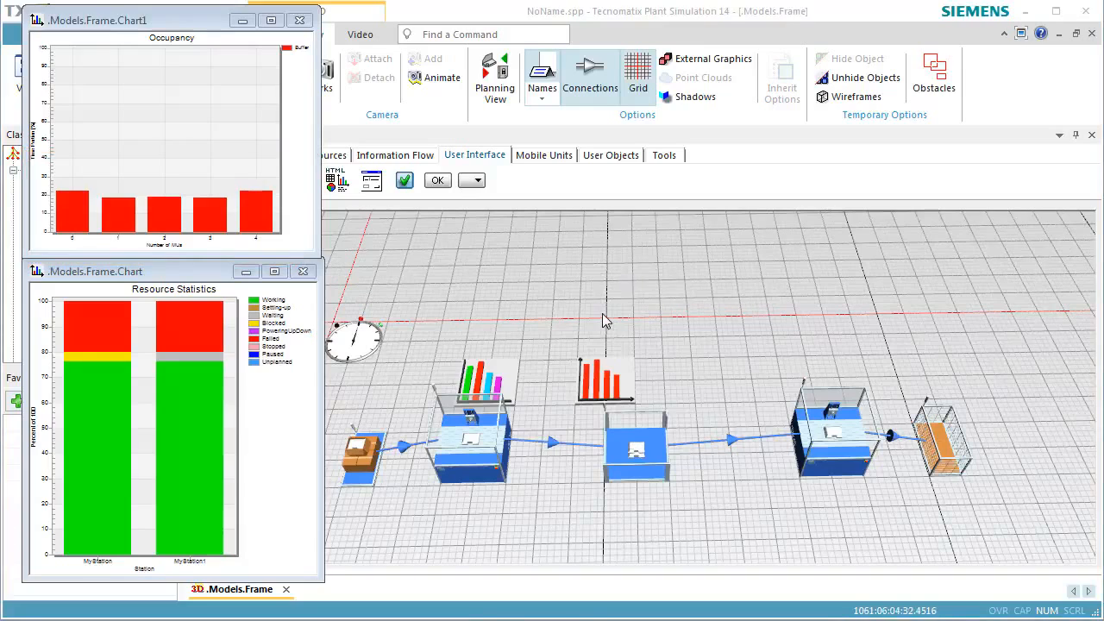
Stop the running simulation and check the drain's throughput in its type statistics
right_click(604, 311)
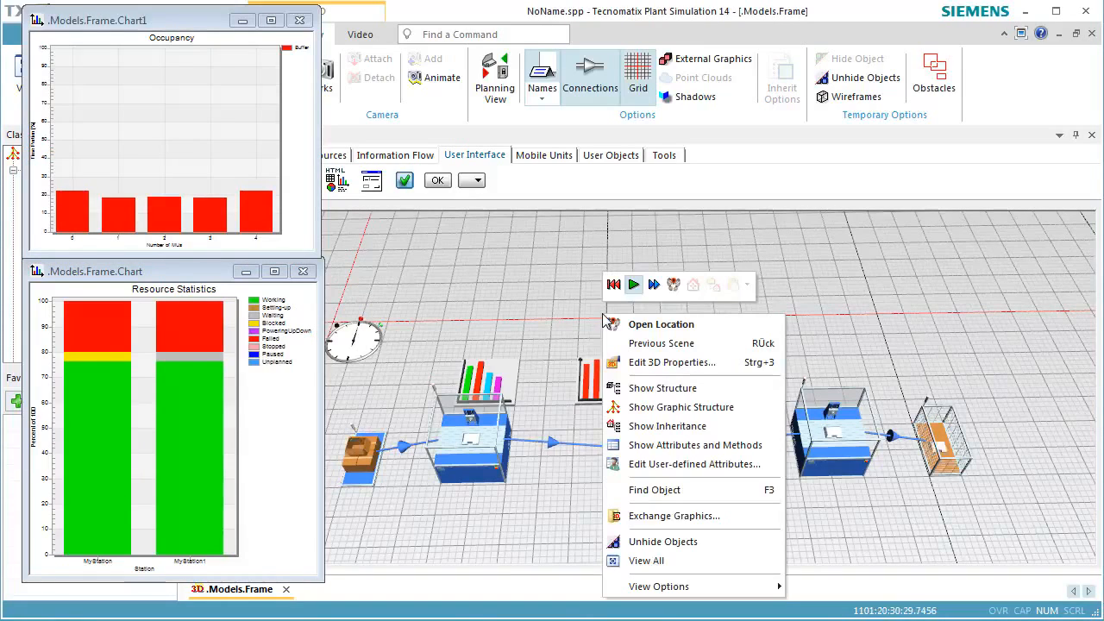
left_click(634, 287)
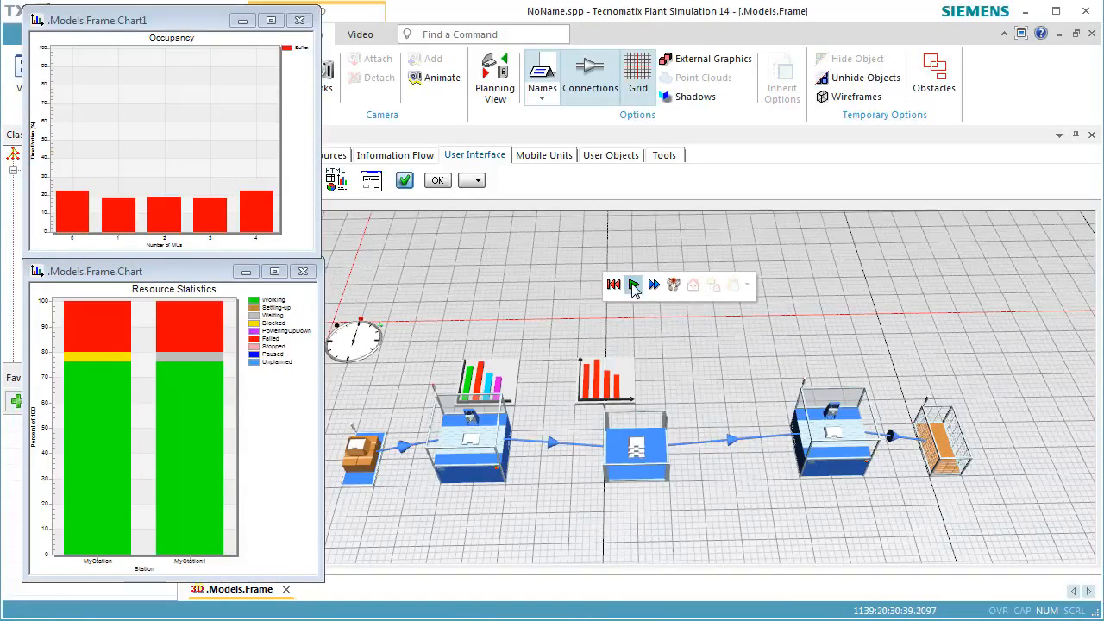
double_click(949, 458)
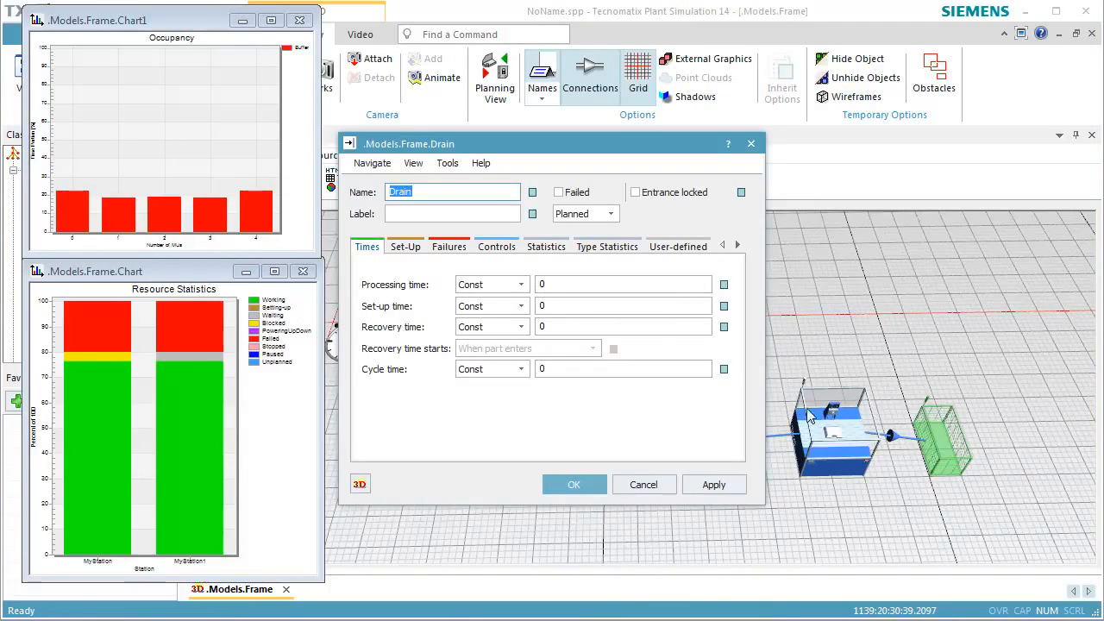
left_click(607, 248)
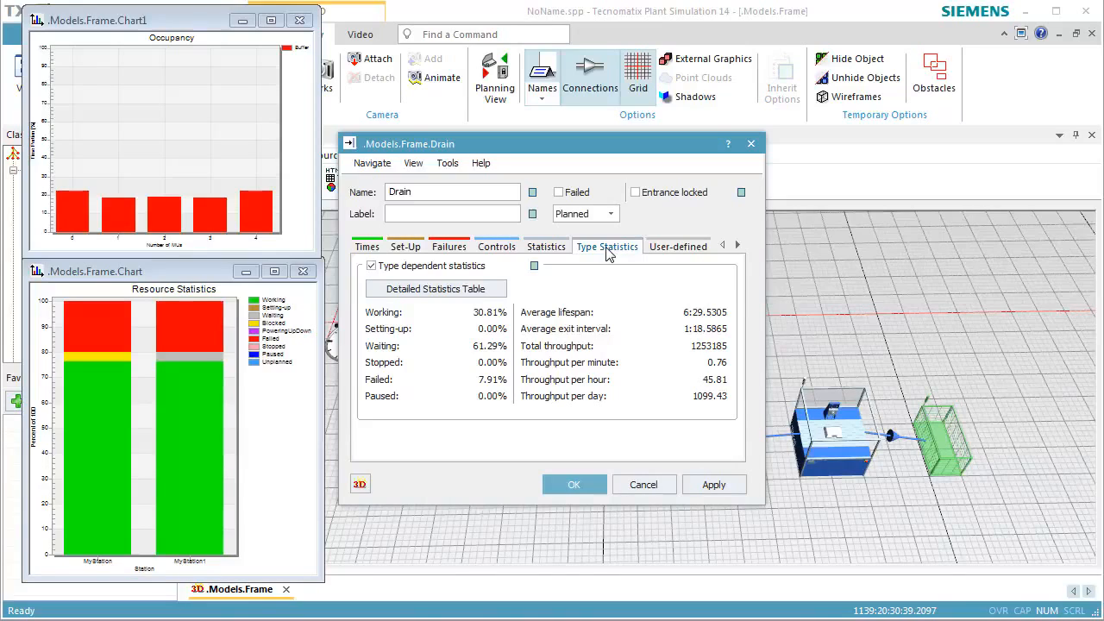
left_click(580, 488)
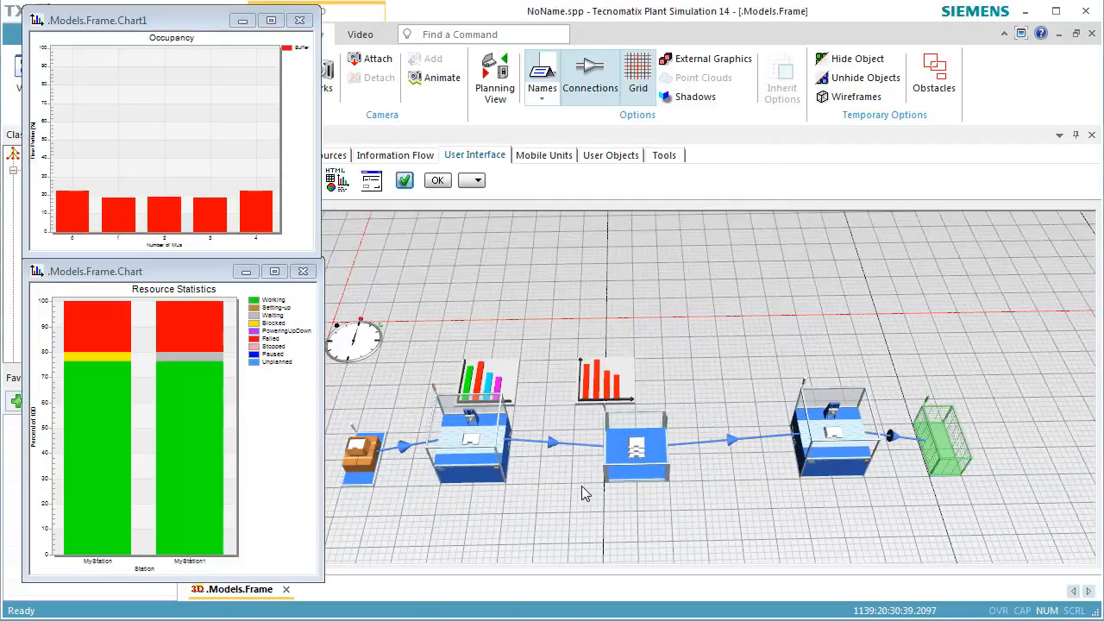
Set the capacity of the buffer between the two stations to 10
left_click(628, 476)
double_click(628, 476)
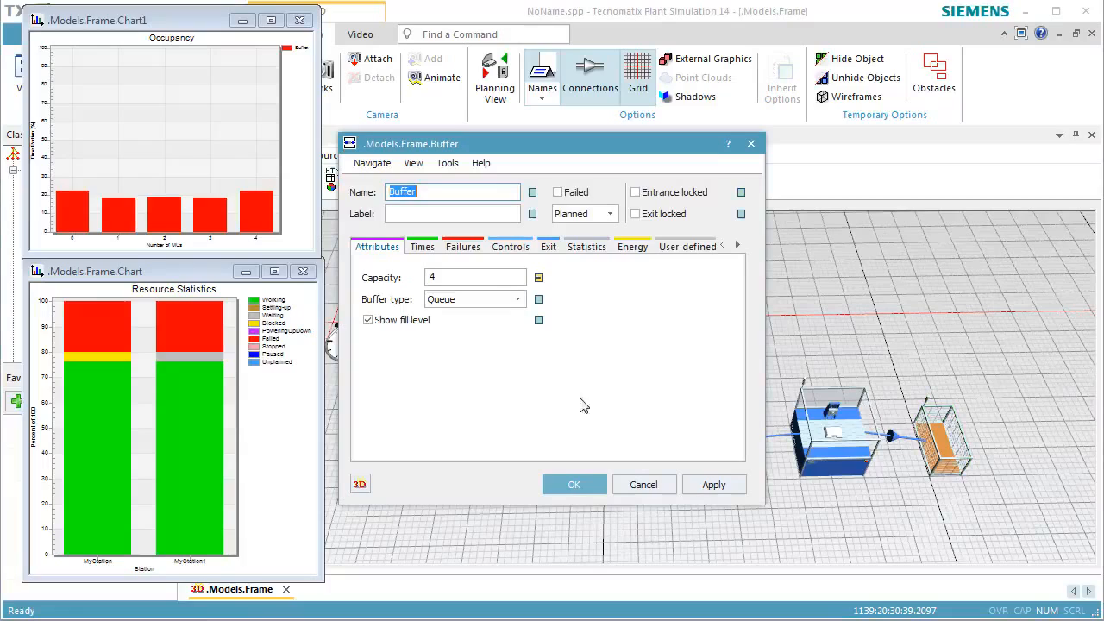
left_click(493, 277)
type("10")
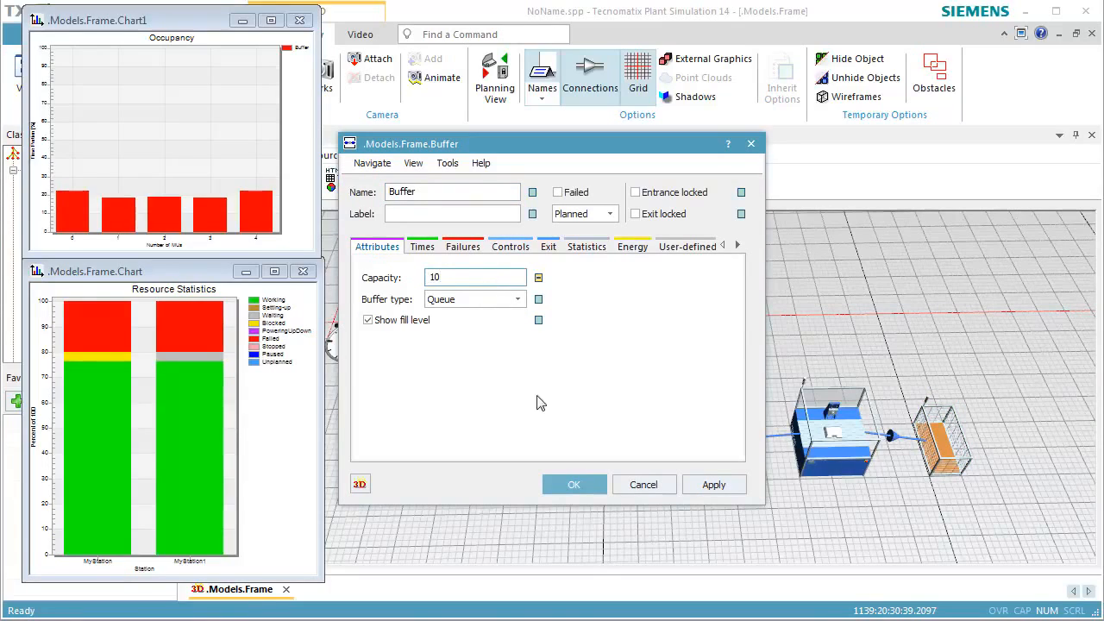
left_click(574, 484)
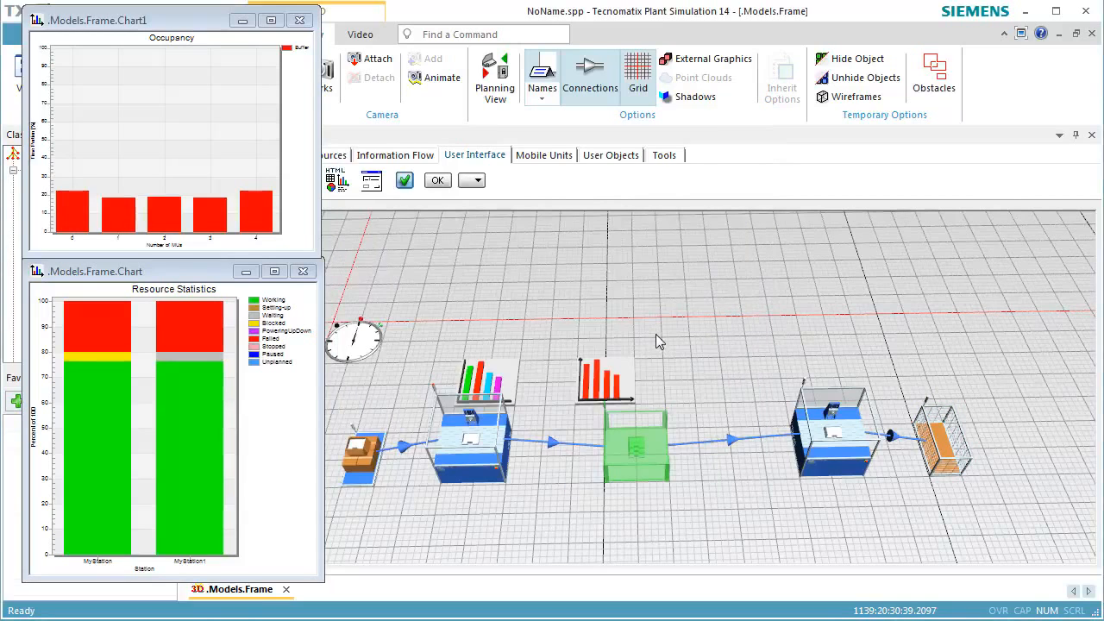
Reset and rerun the simulation with the enlarged buffer, and check the drain's throughput in its type statistics
right_click(664, 332)
left_click(674, 296)
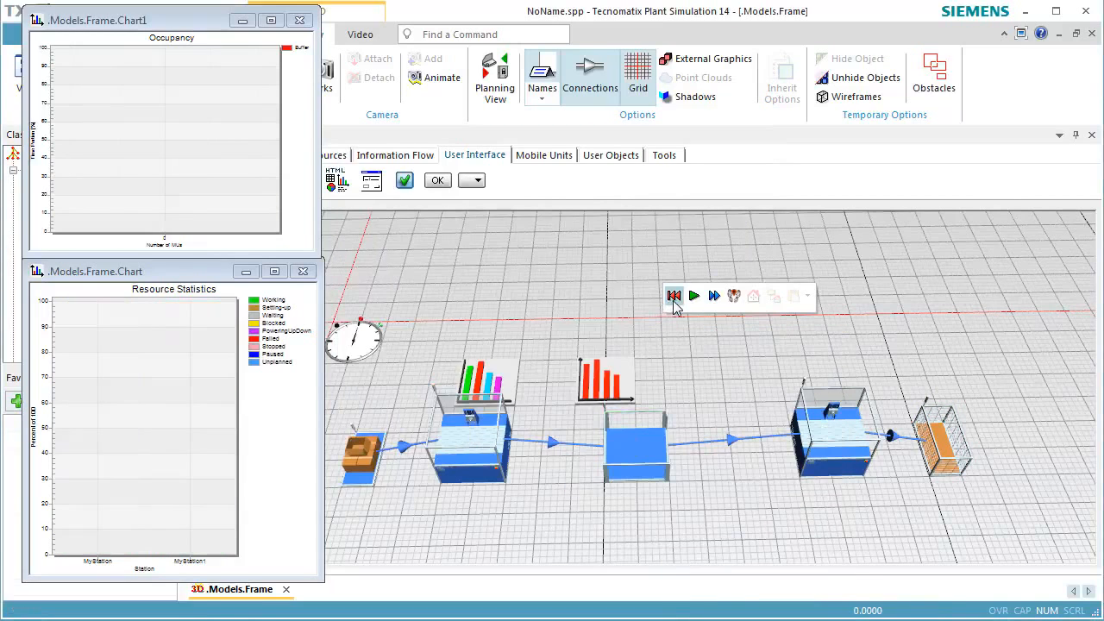
left_click(692, 300)
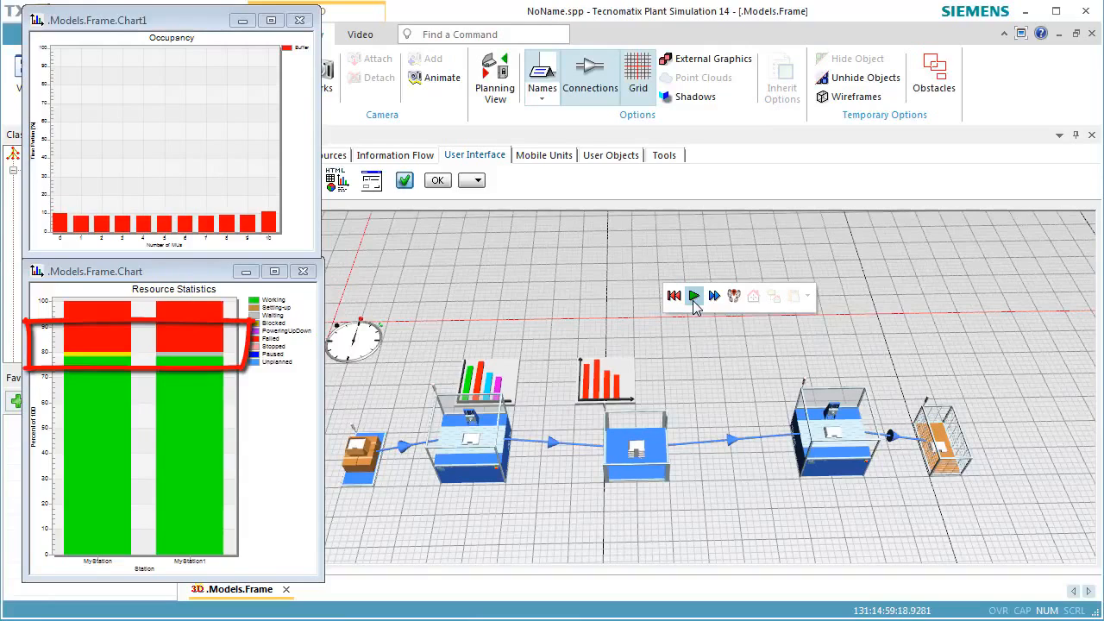
double_click(925, 465)
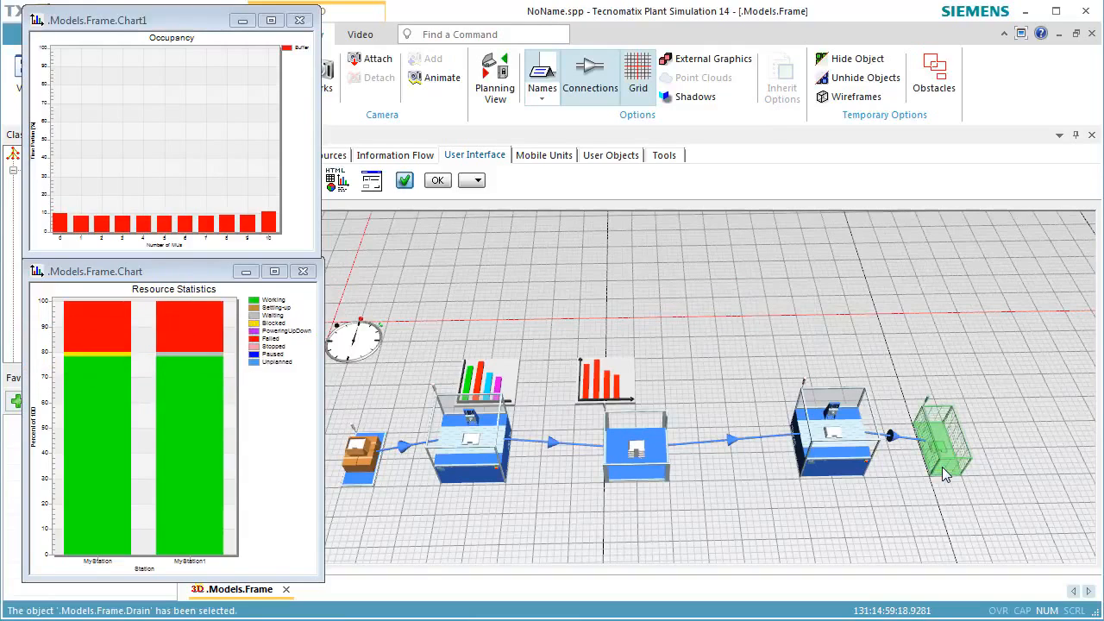
left_click(616, 249)
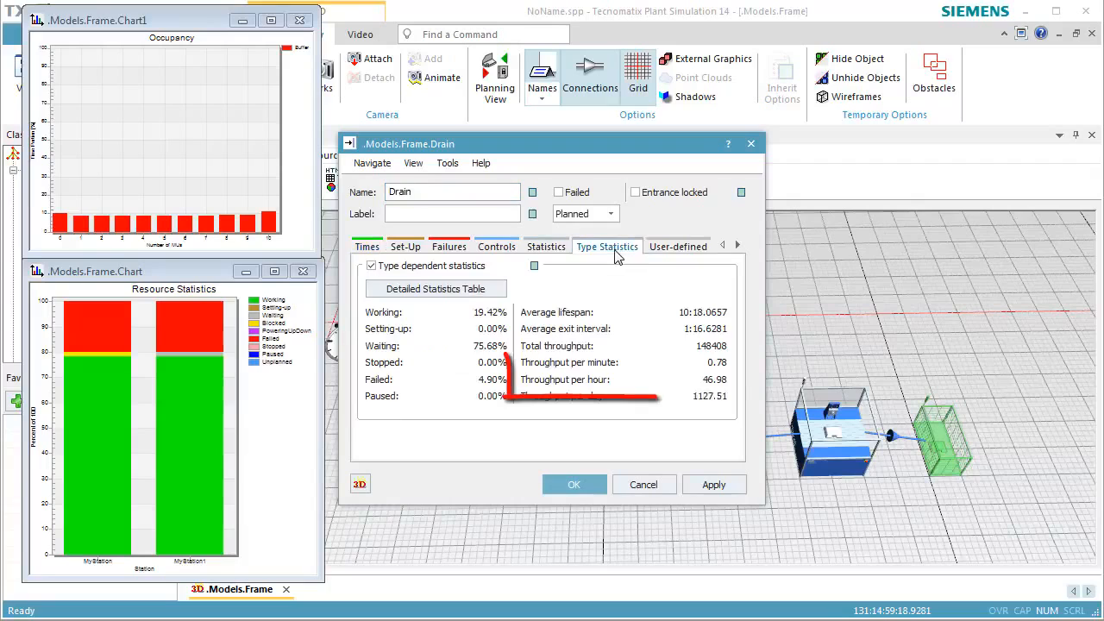